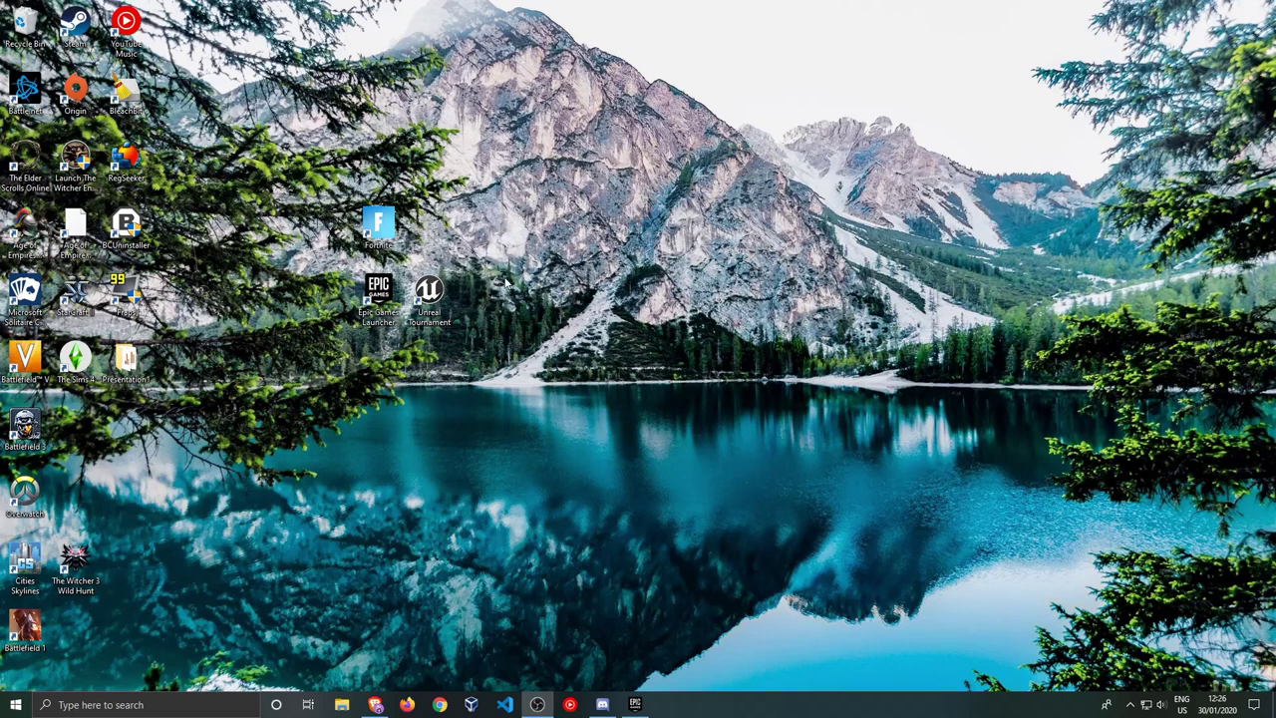
click(378, 224)
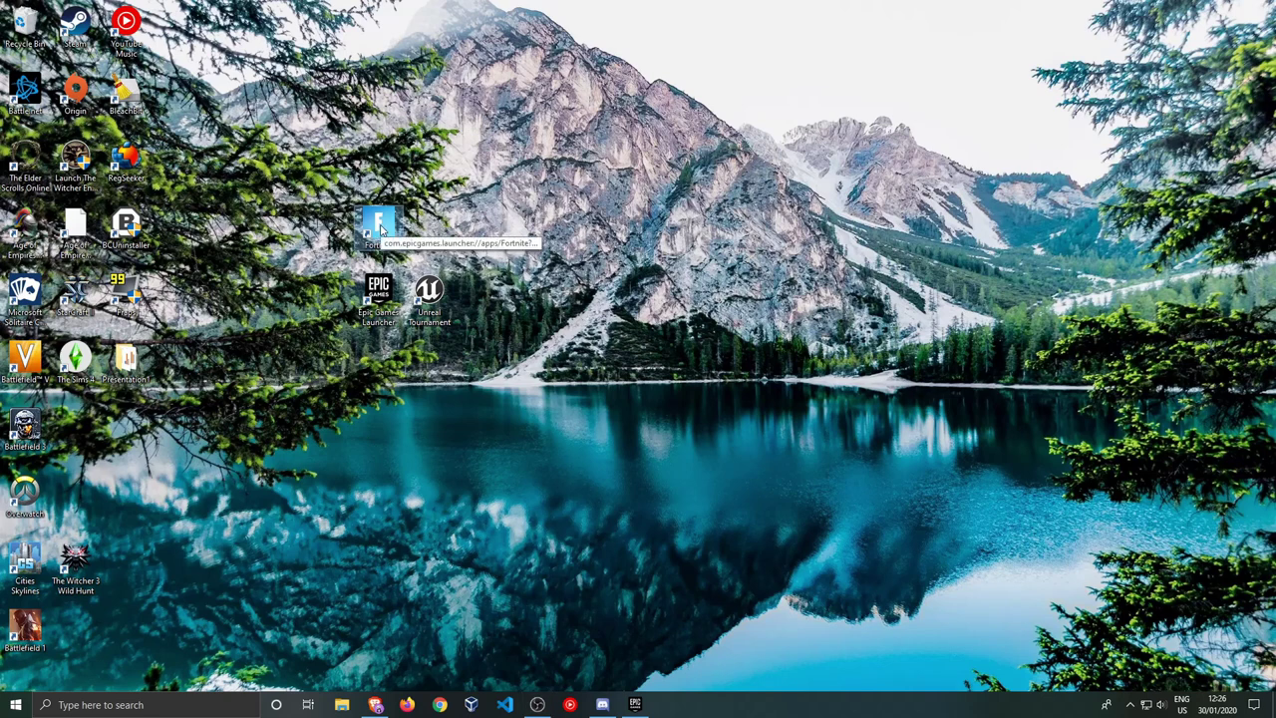
click(777, 282)
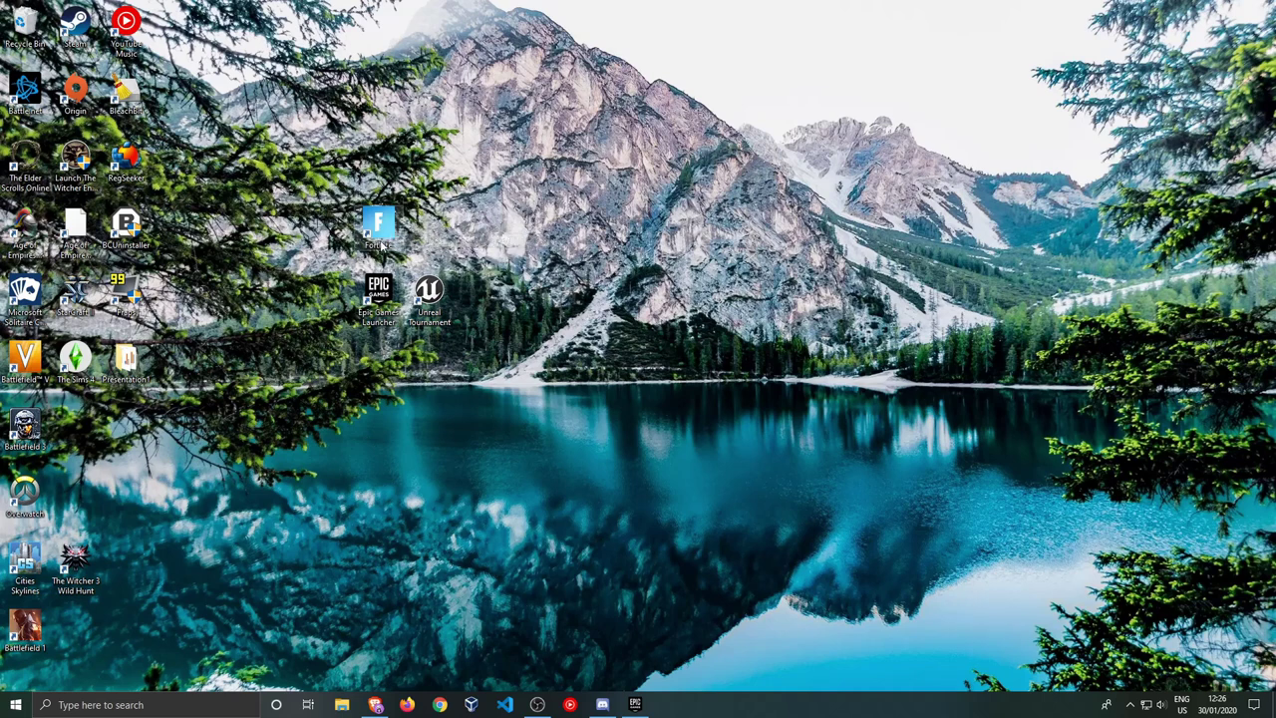
right_click(386, 228)
click(387, 205)
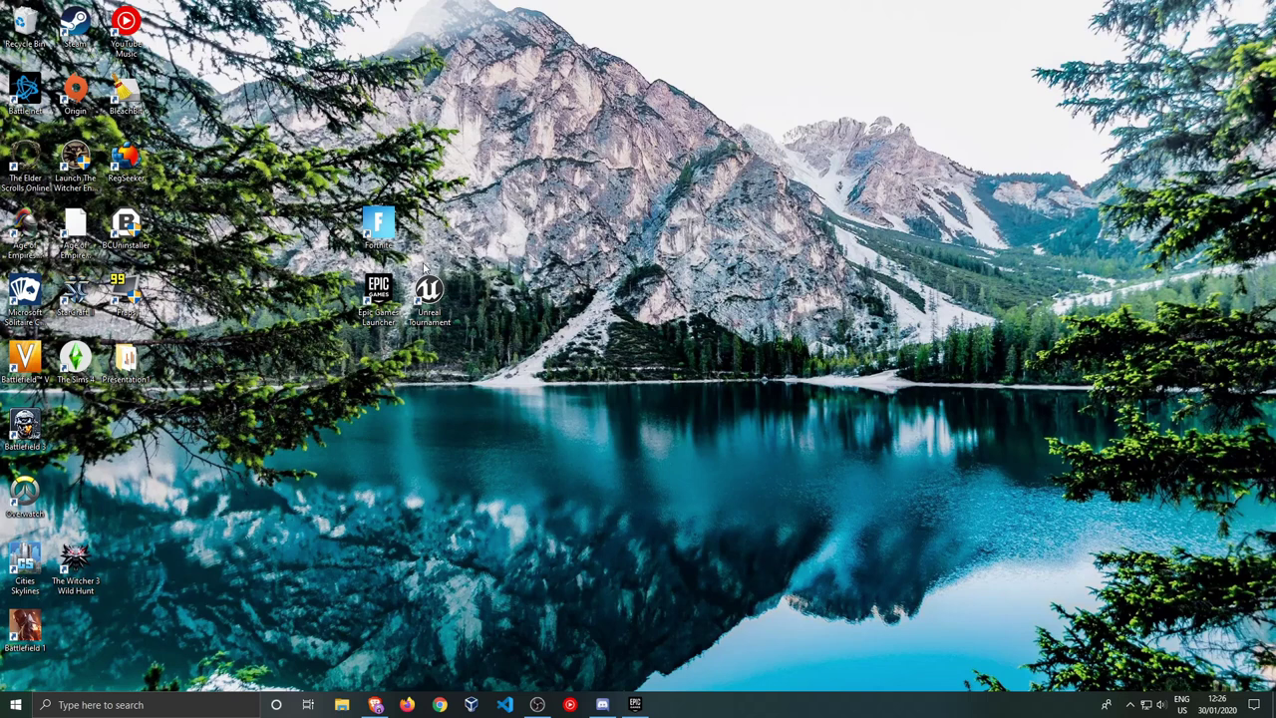
right_click(386, 301)
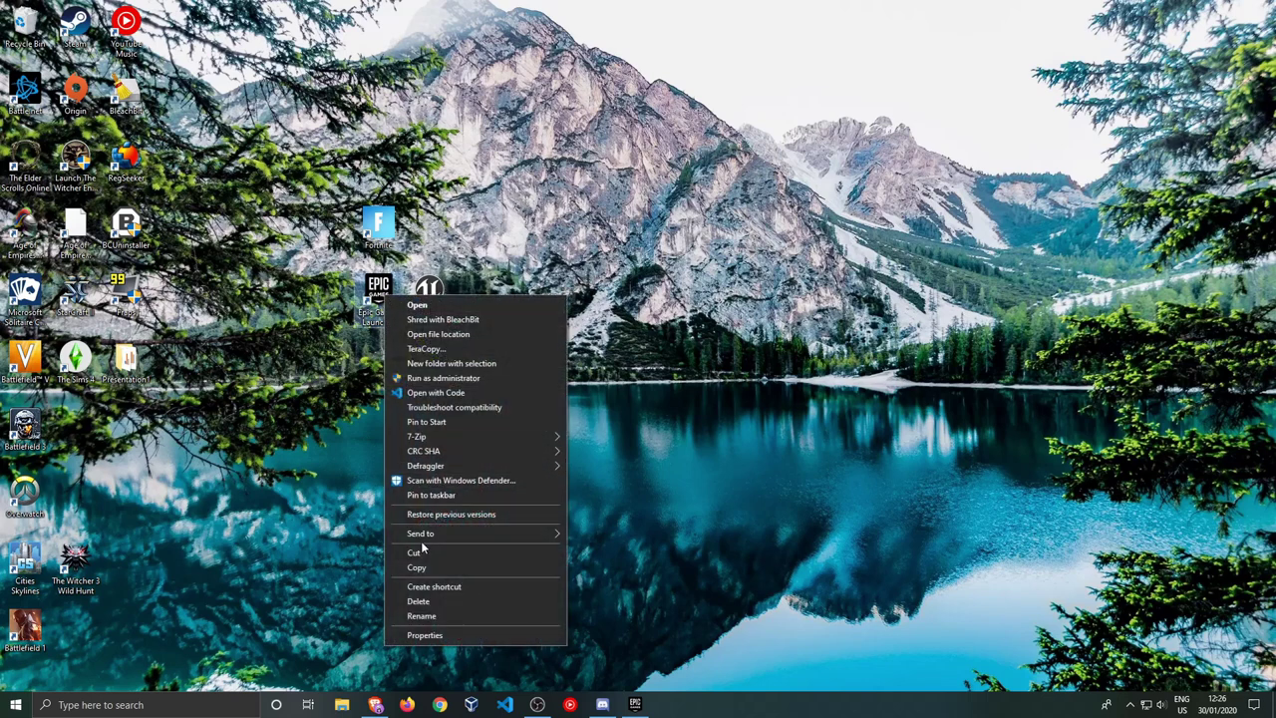
click(527, 181)
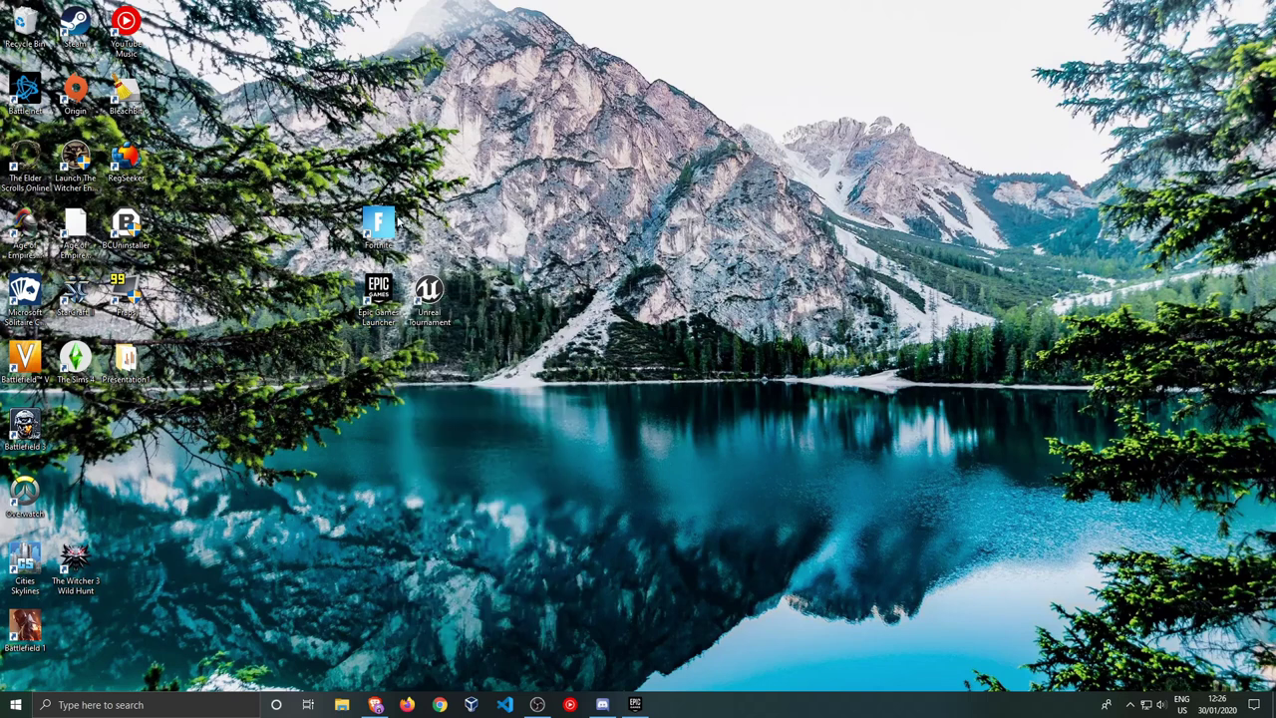
Examine the URL in the properties of the Fortnite desktop shortcut, leaving it unedited.
right_click(387, 225)
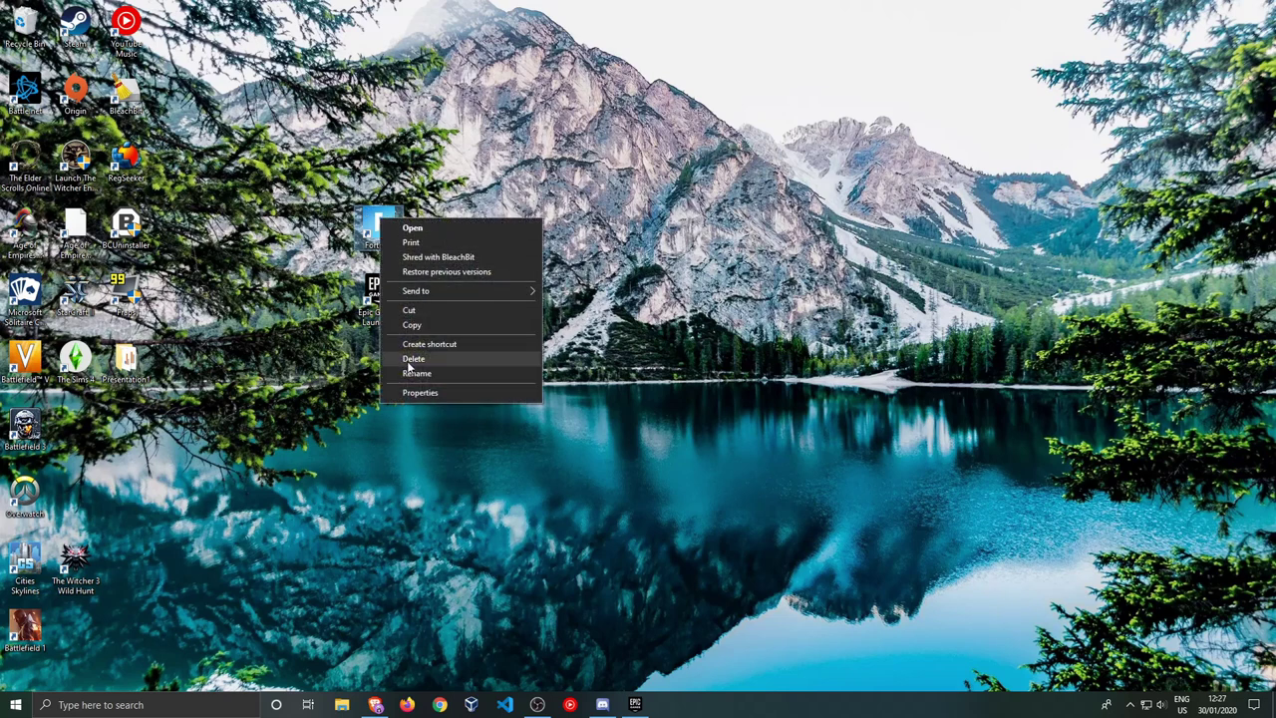
right_click(526, 160)
click(377, 219)
right_click(377, 220)
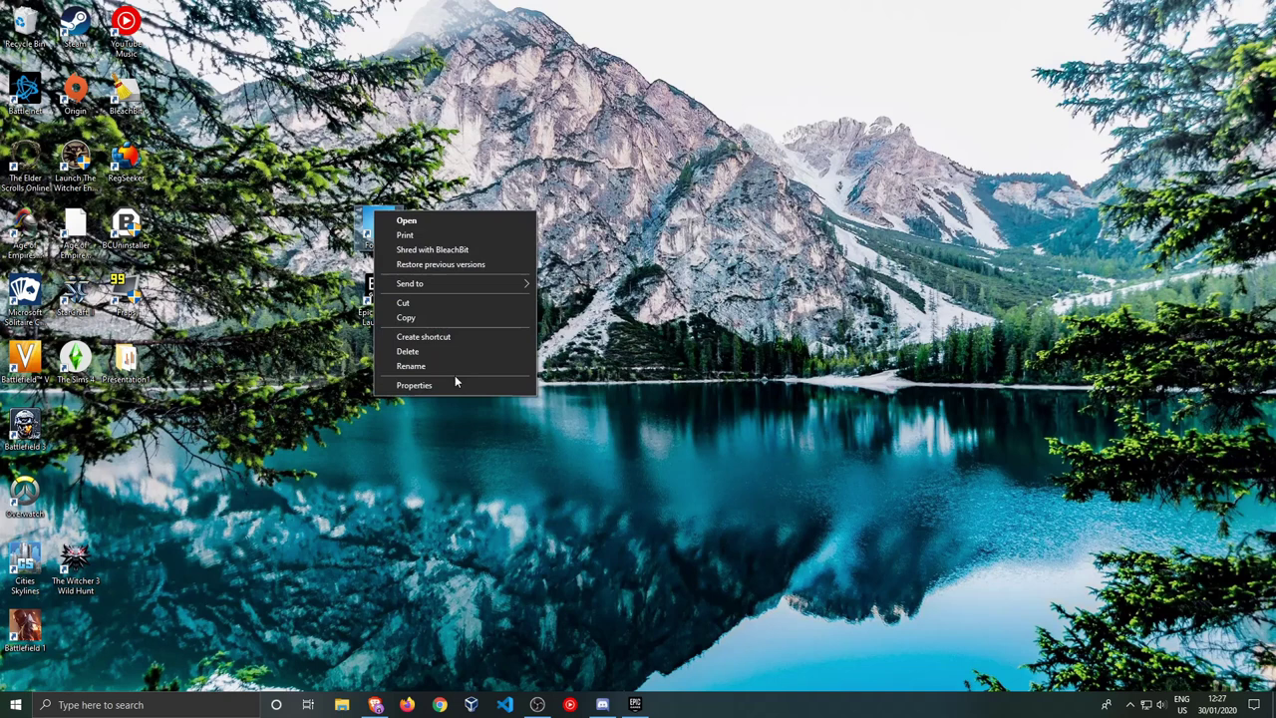
click(414, 385)
key(Home)
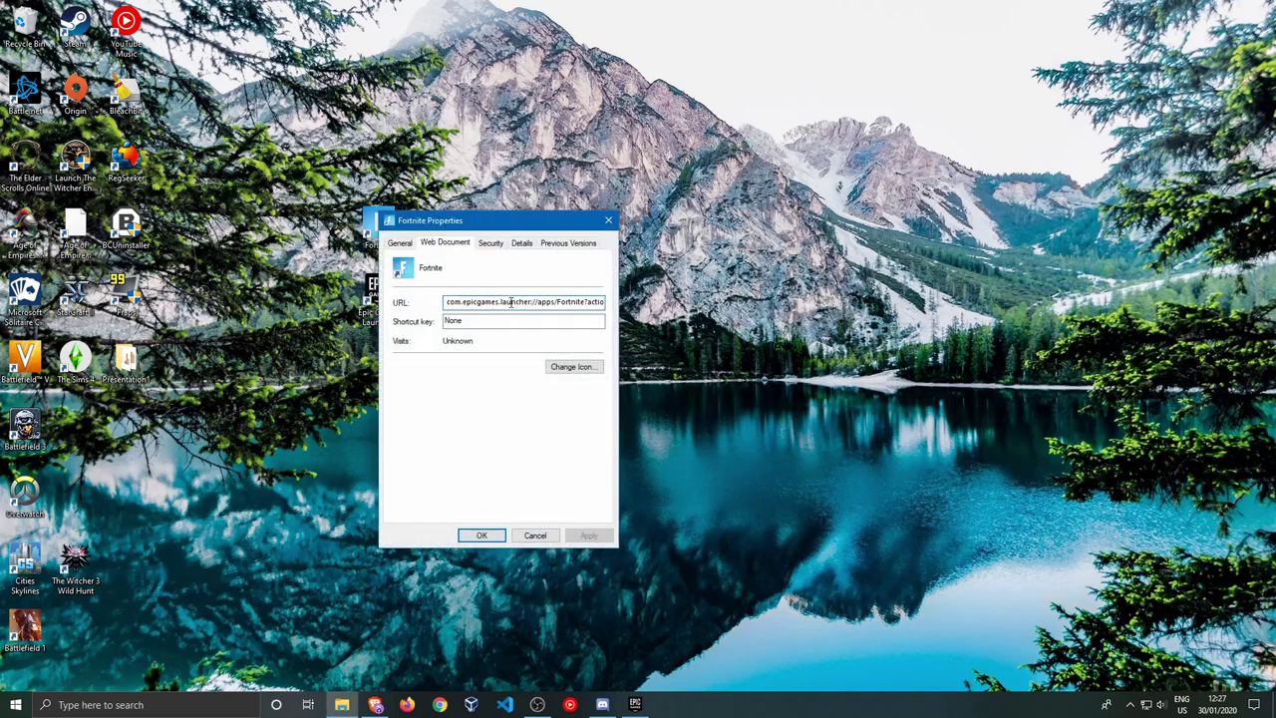
click(609, 221)
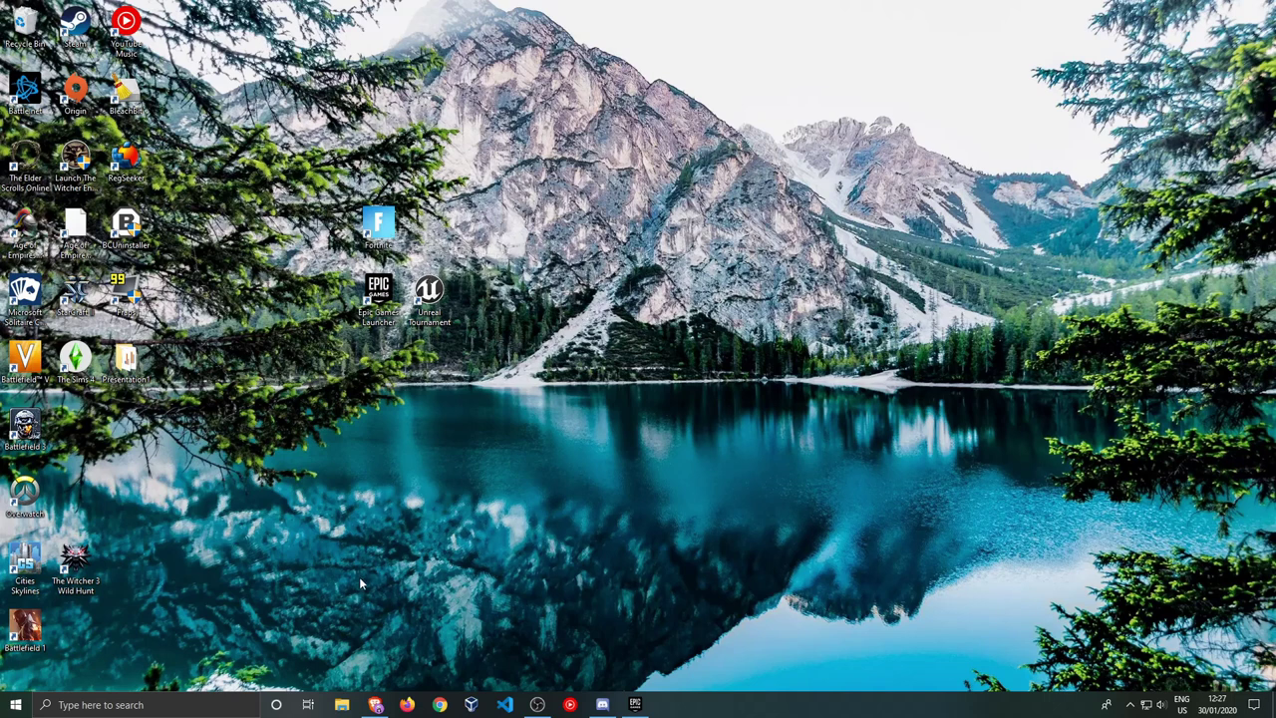
Open File Explorer and go to the Epic Games folder inside Program Files on the C: drive.
click(342, 704)
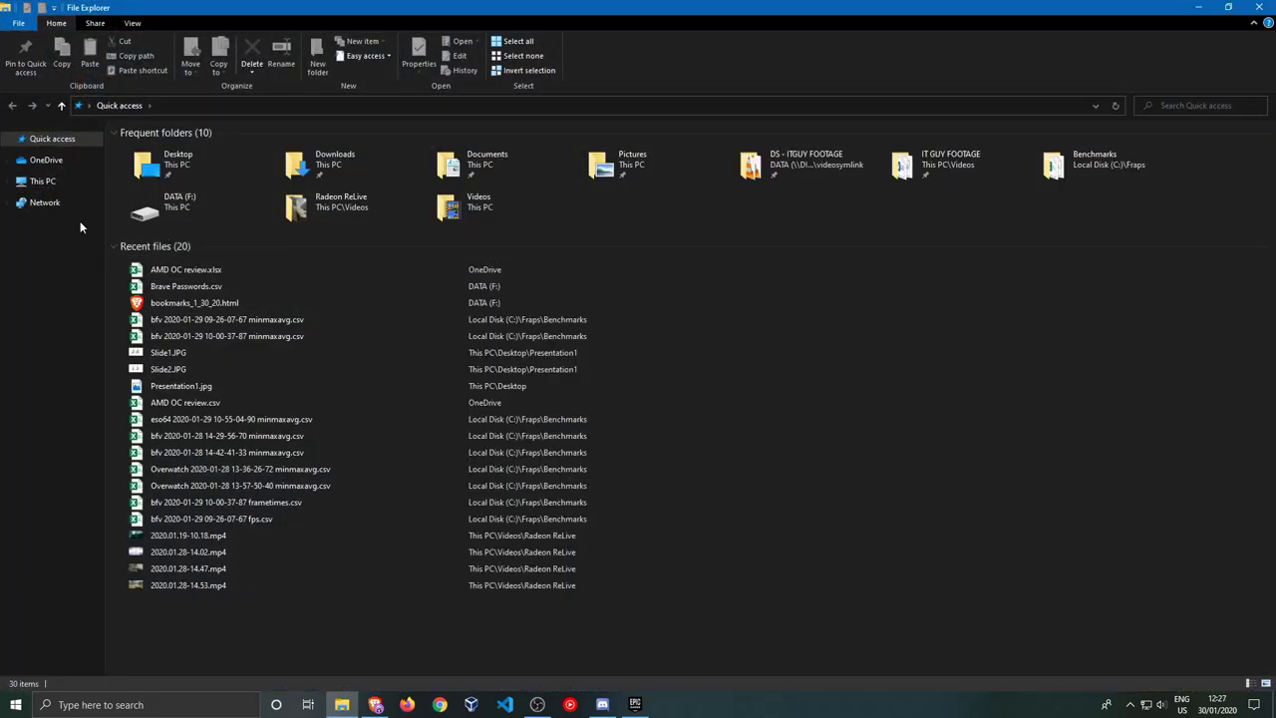
click(43, 183)
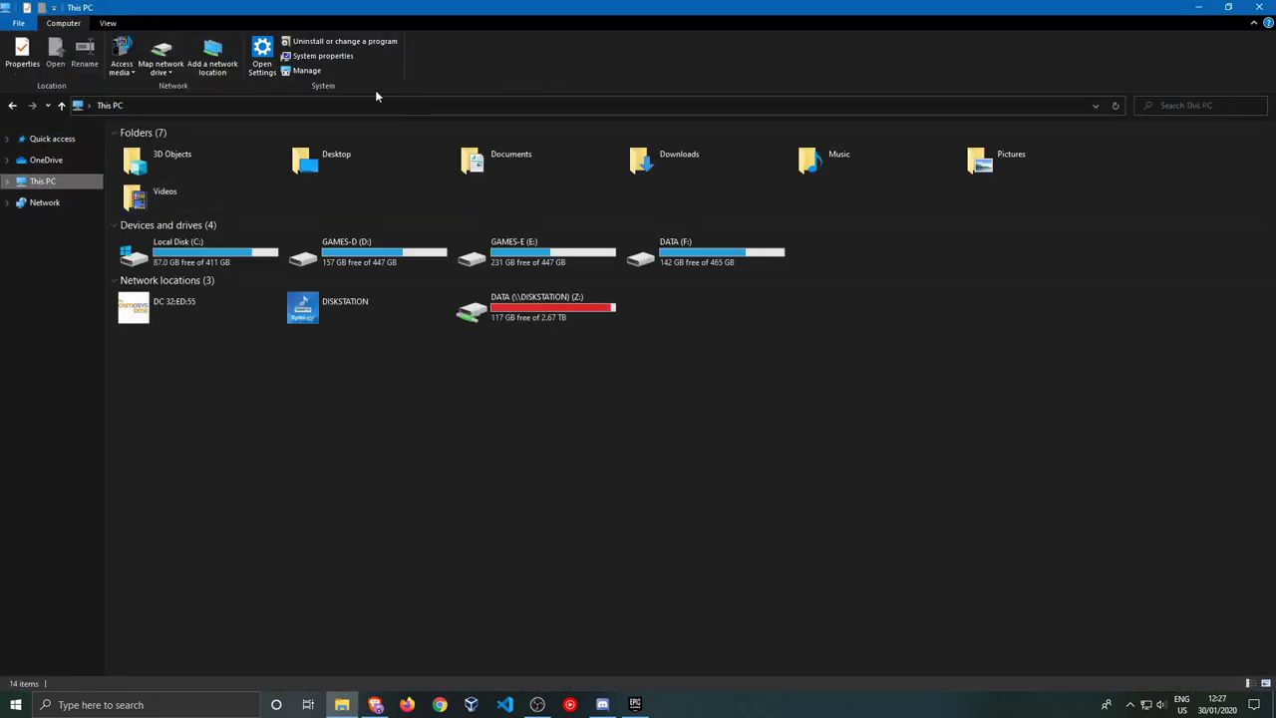
double_click(205, 248)
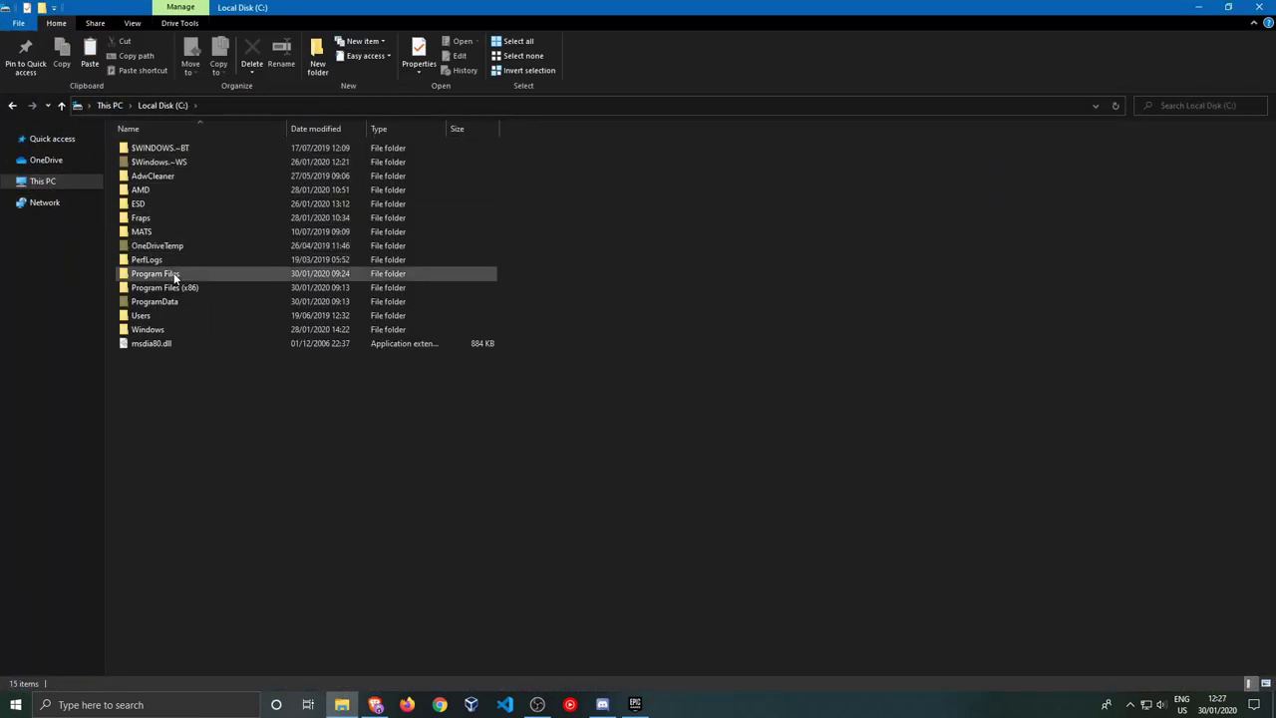
click(172, 272)
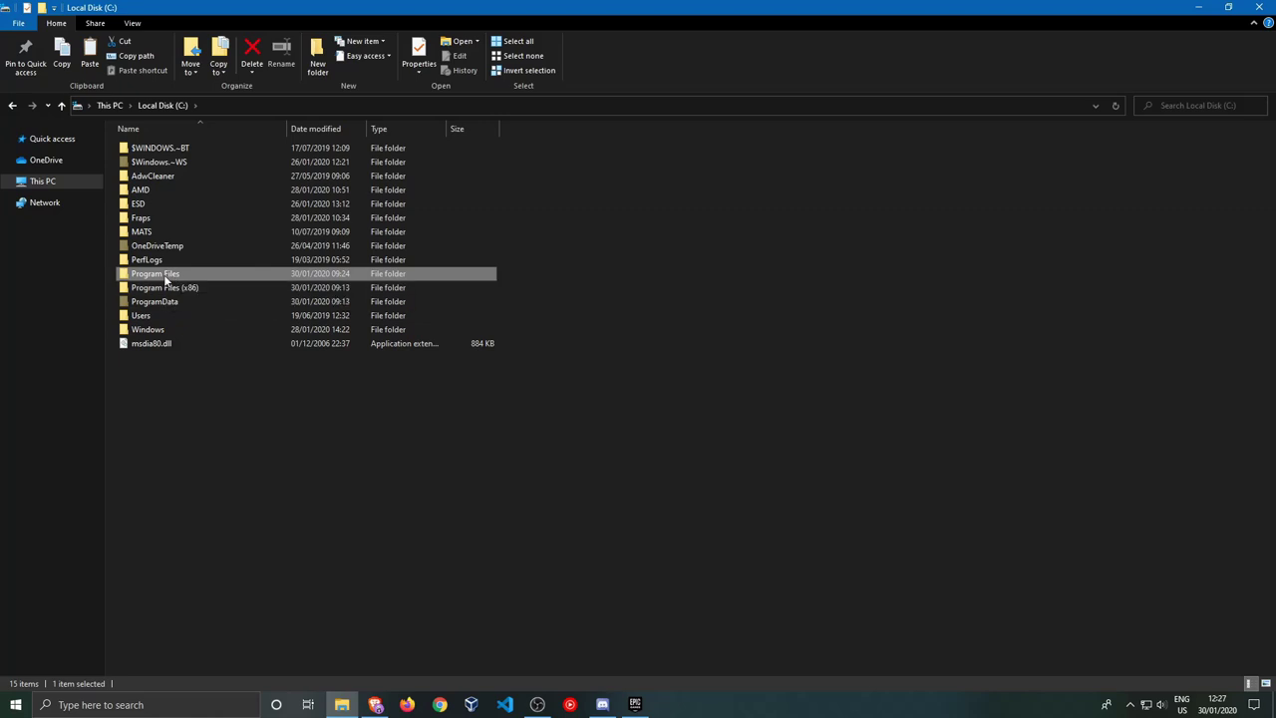
double_click(165, 280)
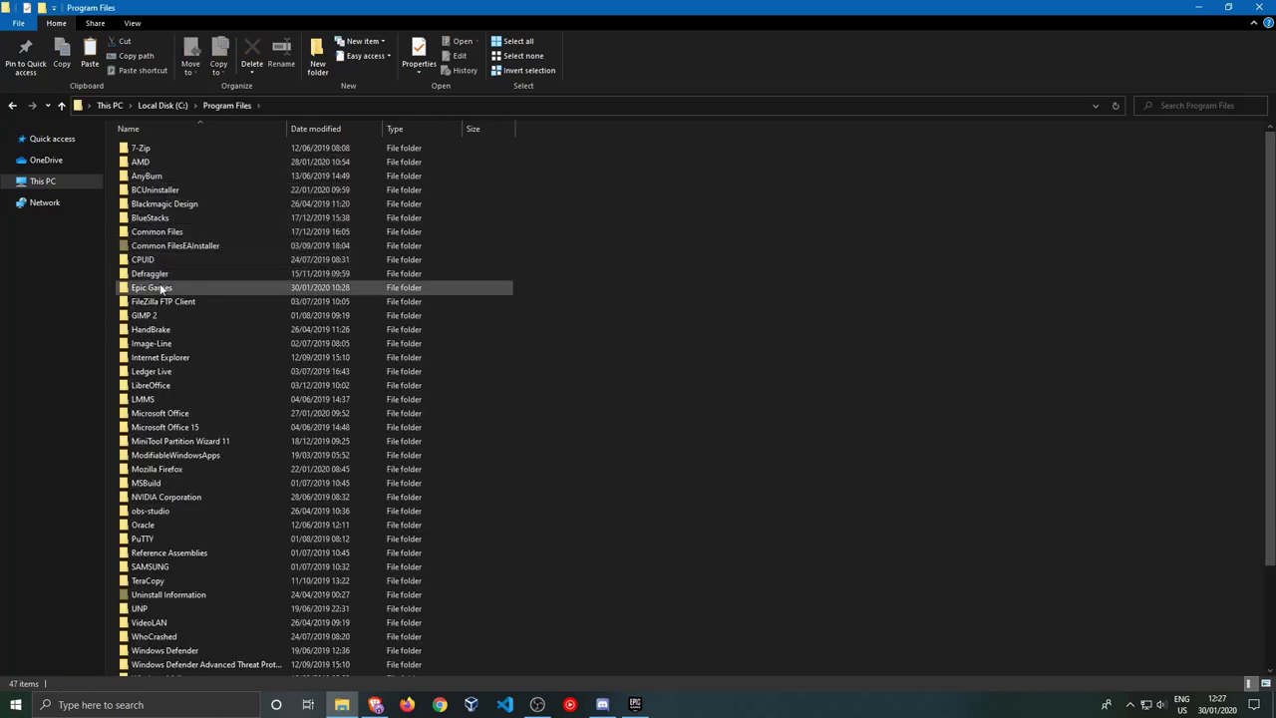
double_click(159, 289)
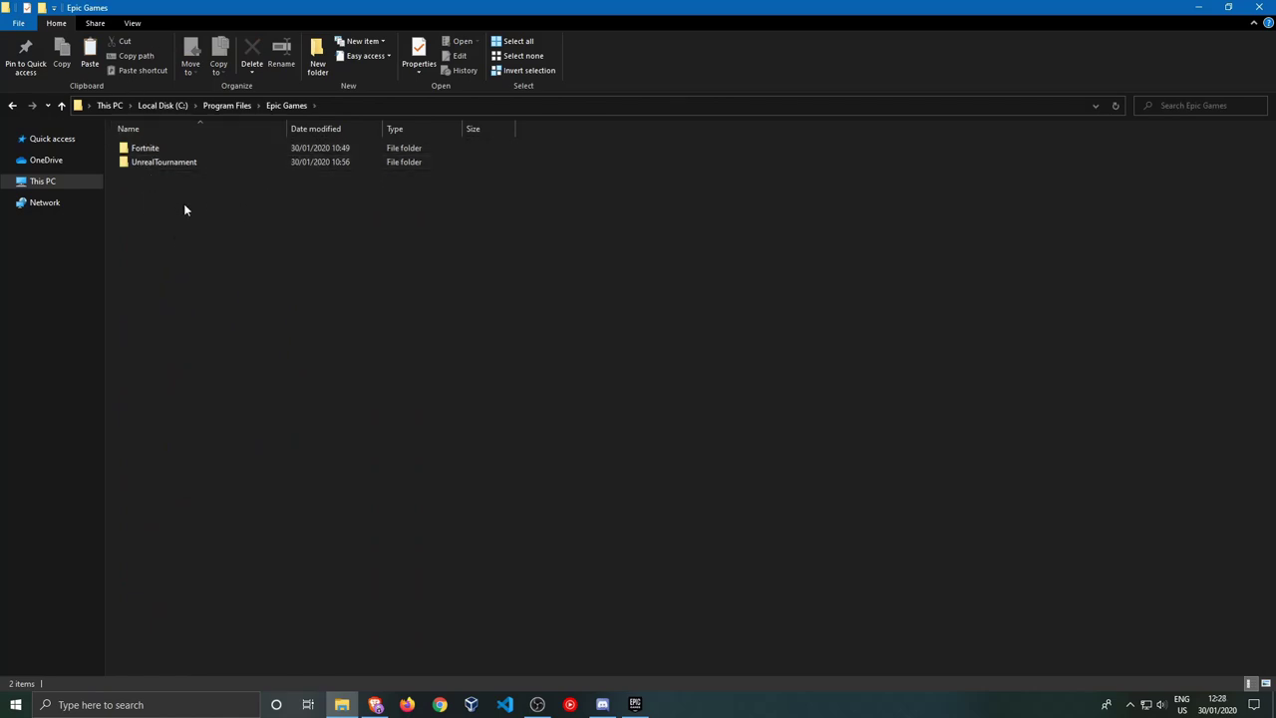
Copy the Fortnite and UnrealTournament folders from the Epic Games folder.
drag(159, 179, 140, 145)
right_click(156, 154)
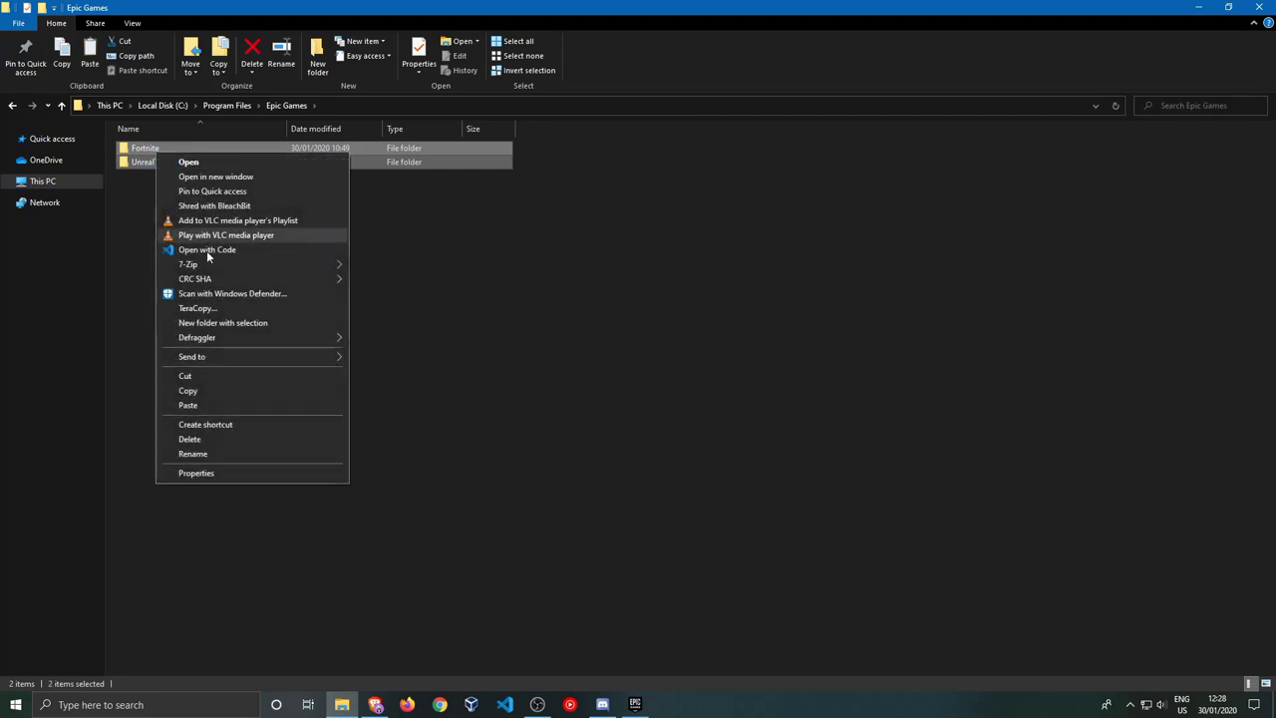
click(189, 390)
Create a folder with the default name New folder on the GAMES-E (E:) drive.
click(45, 182)
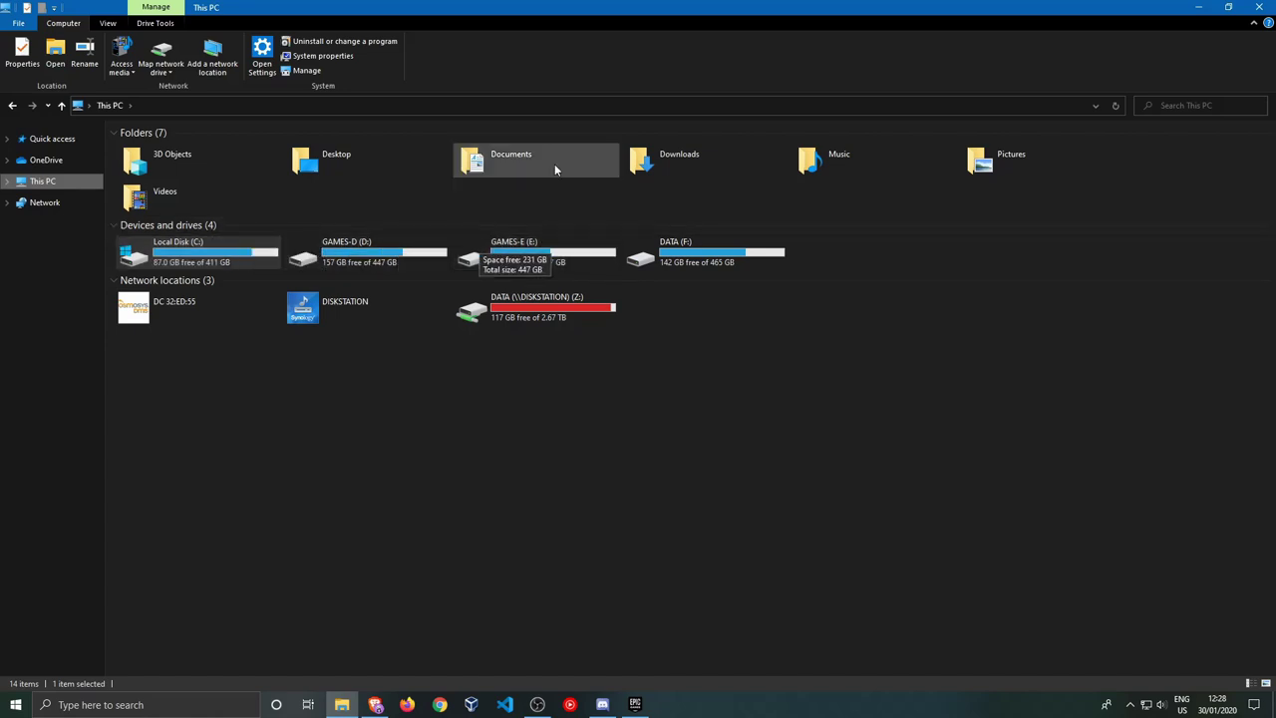
click(542, 196)
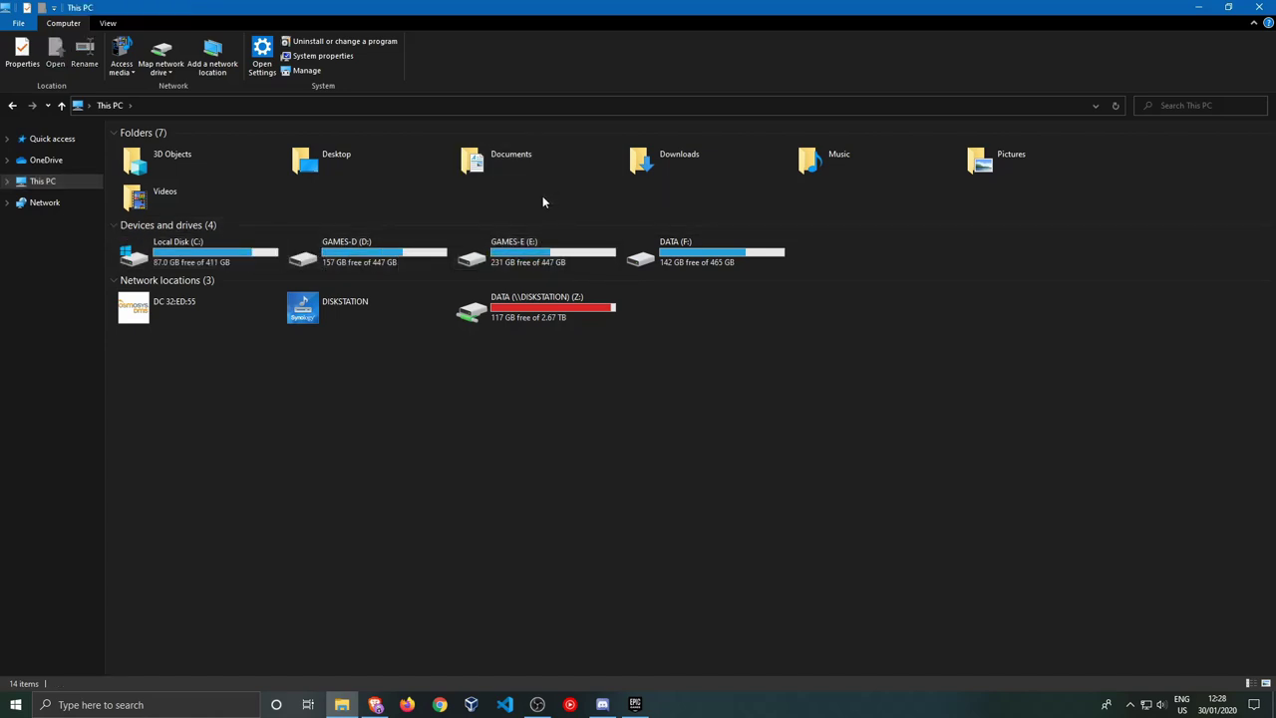
click(536, 251)
double_click(535, 252)
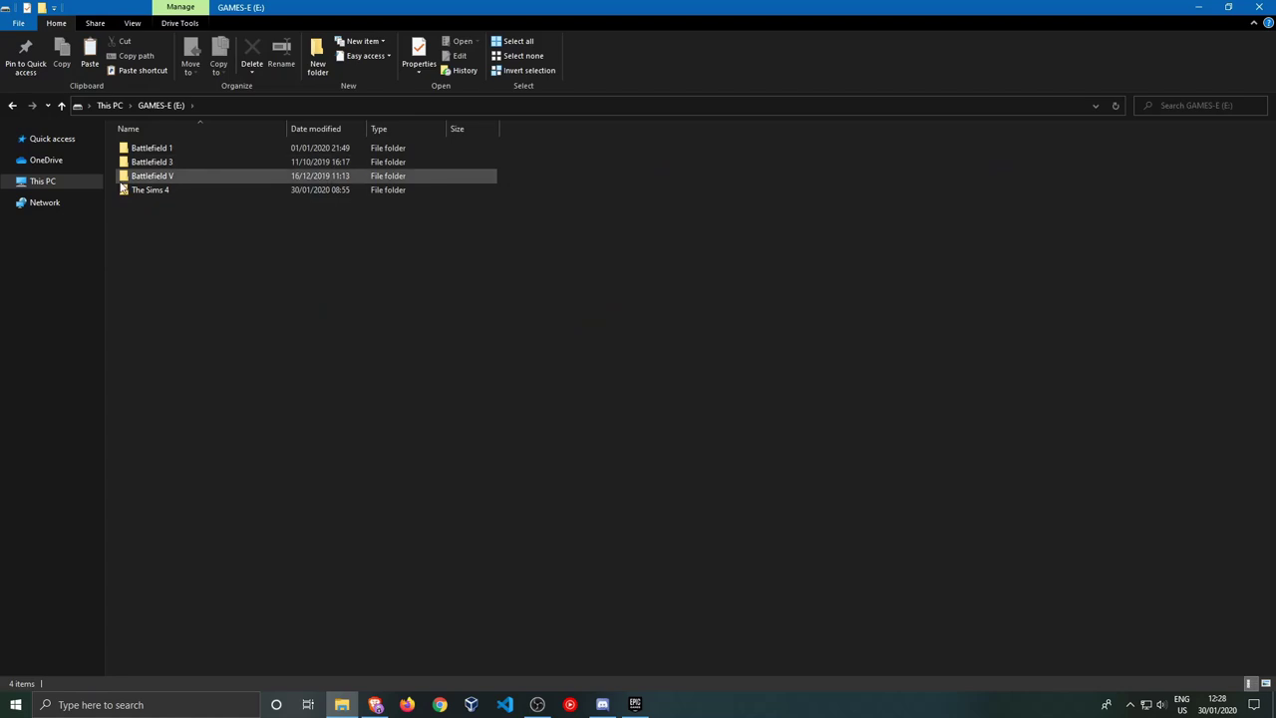
right_click(205, 266)
mouse_move(336, 465)
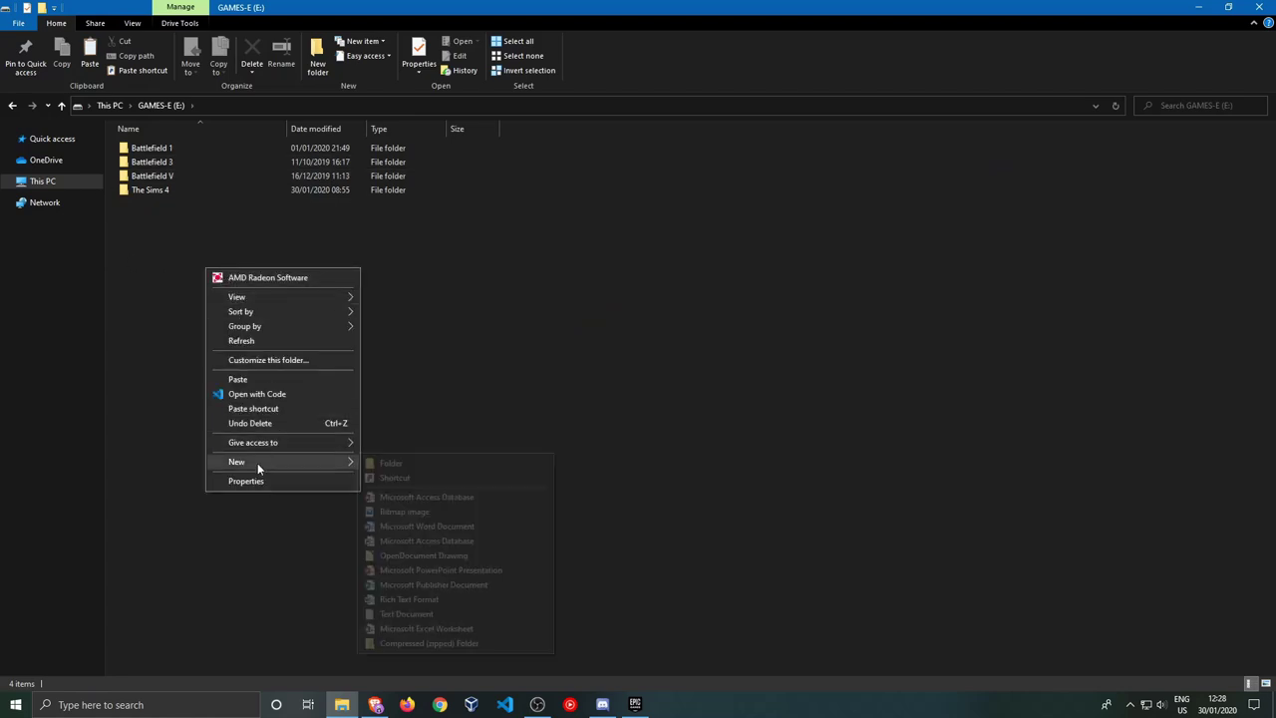
click(384, 461)
click(291, 348)
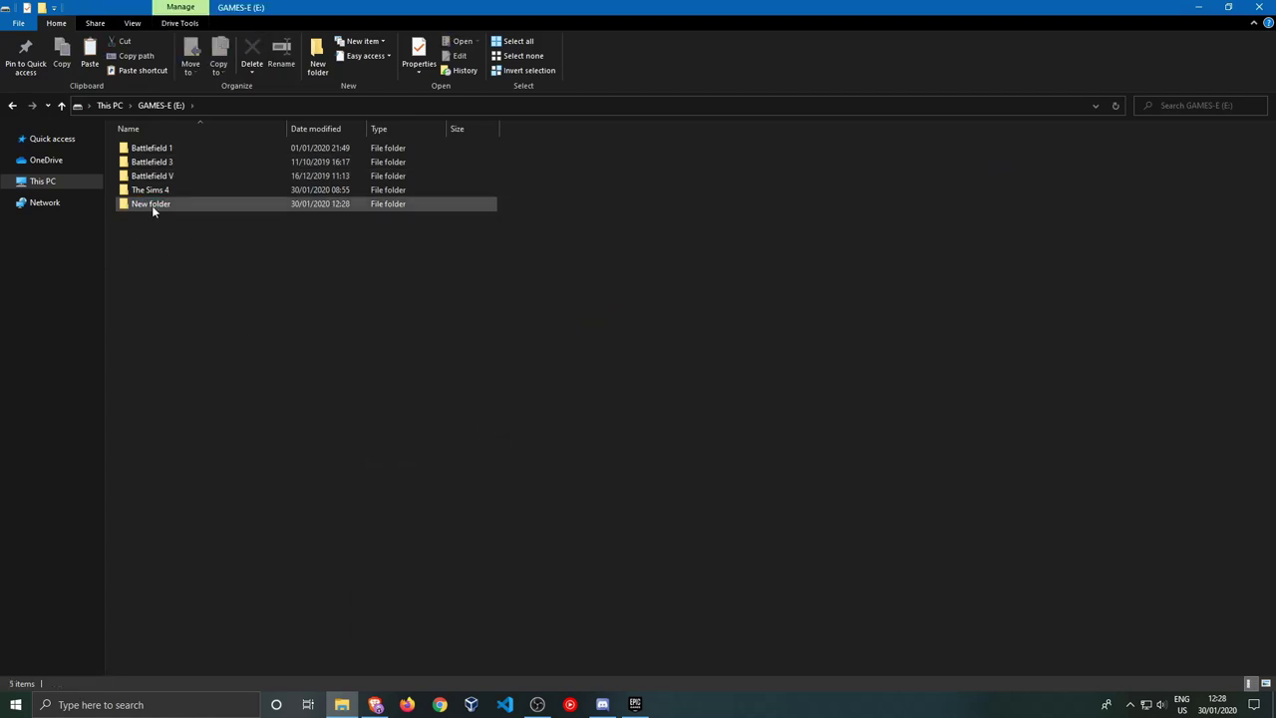
Paste the copied Fortnite and UnrealTournament folders into New folder on the E: drive using TeraCopy.
double_click(153, 203)
right_click(288, 208)
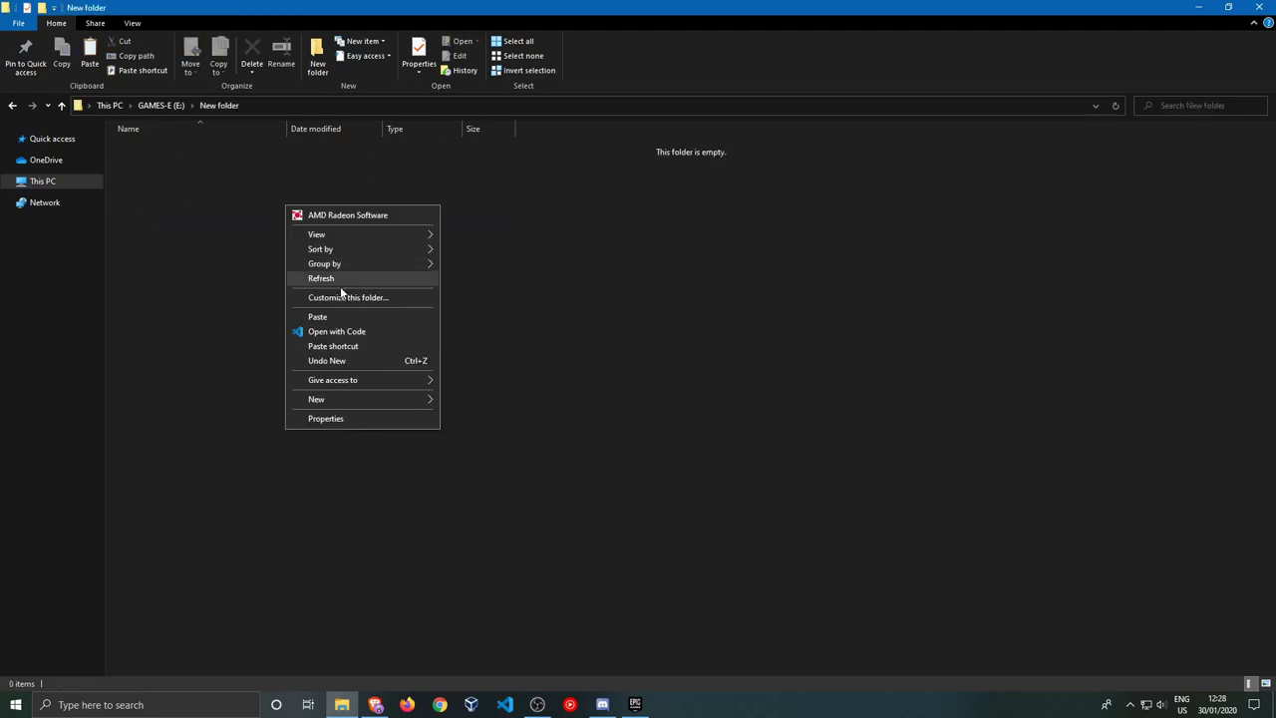
click(339, 313)
click(376, 342)
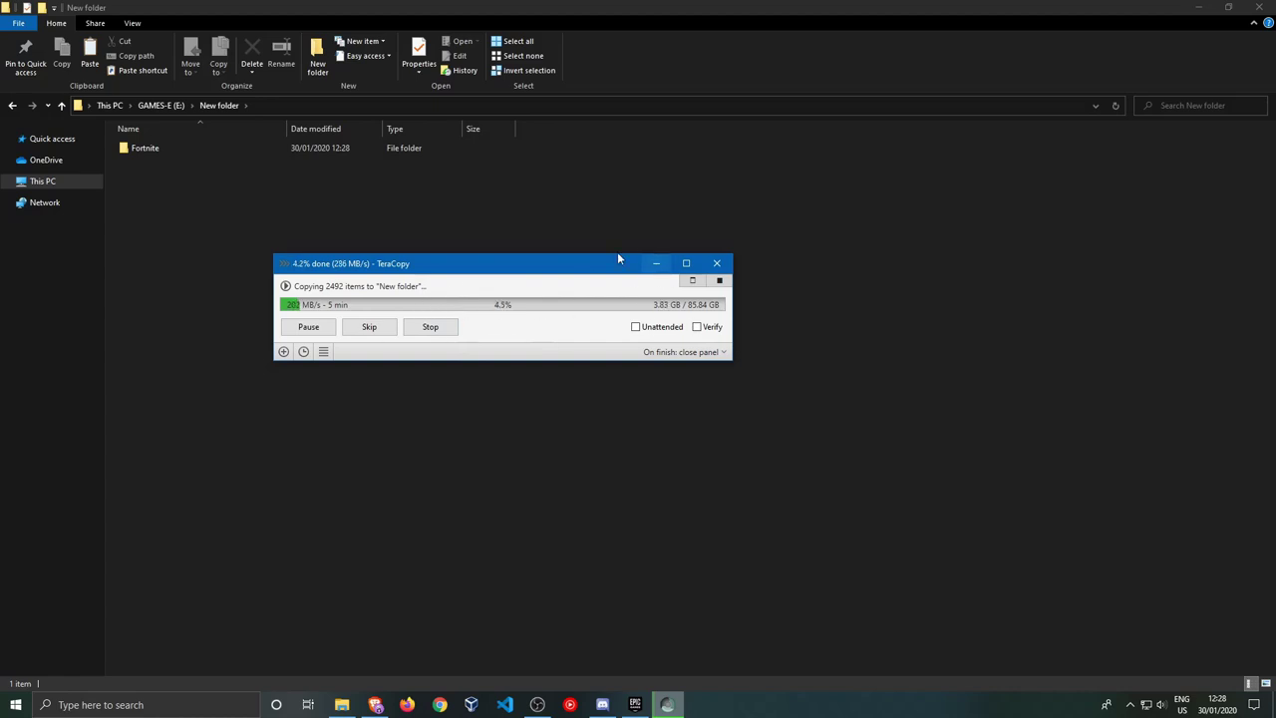
drag(545, 265, 562, 254)
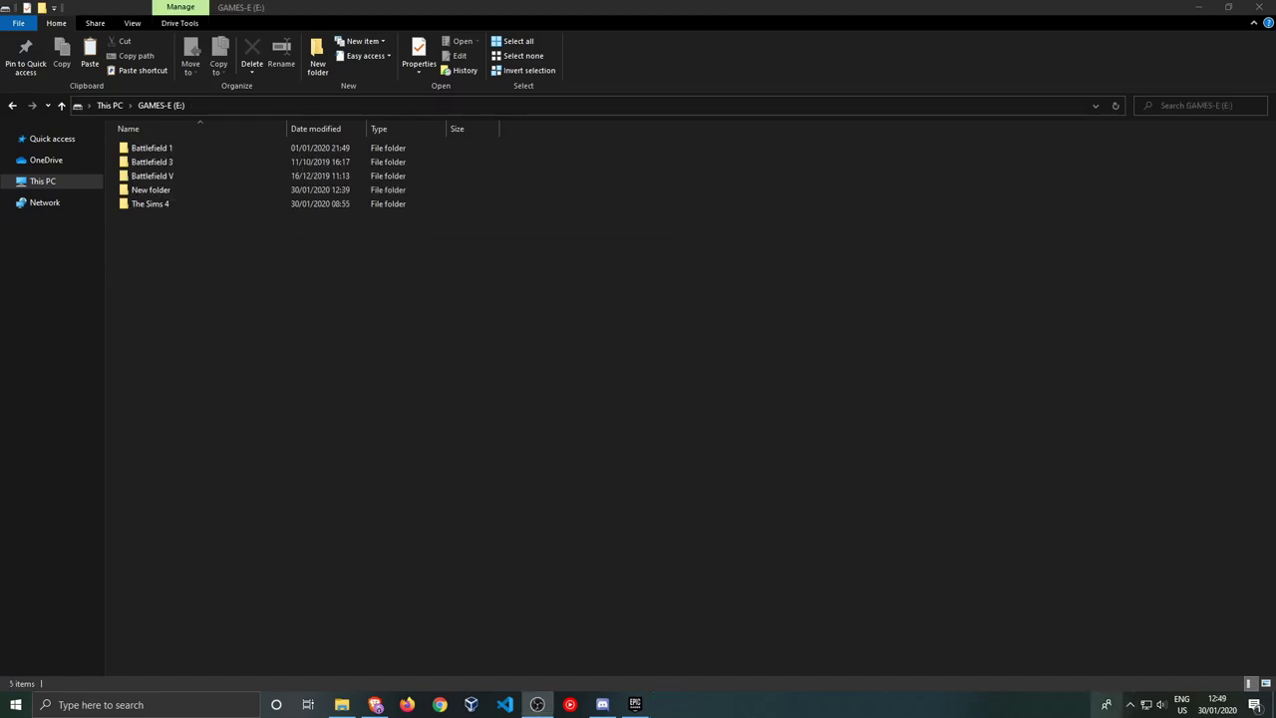
Switch to the Epic Games Launcher and uninstall Unreal Tournament from the library.
click(1130, 703)
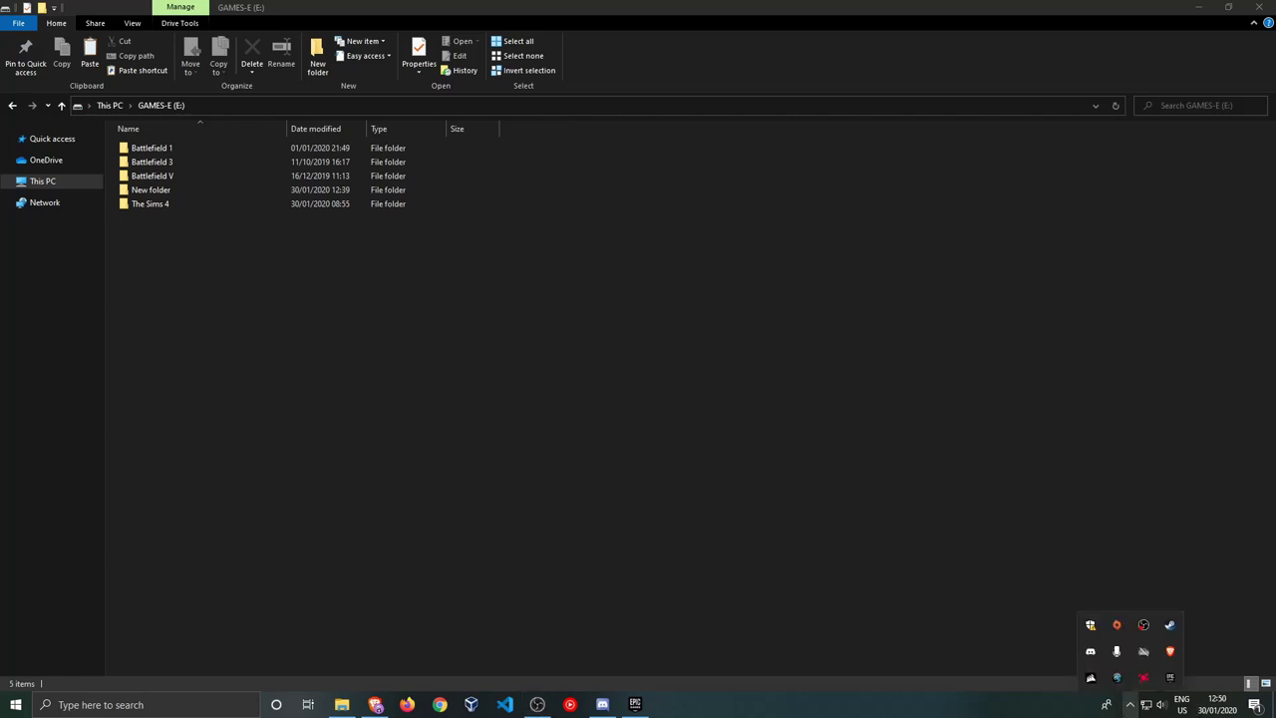
click(1169, 679)
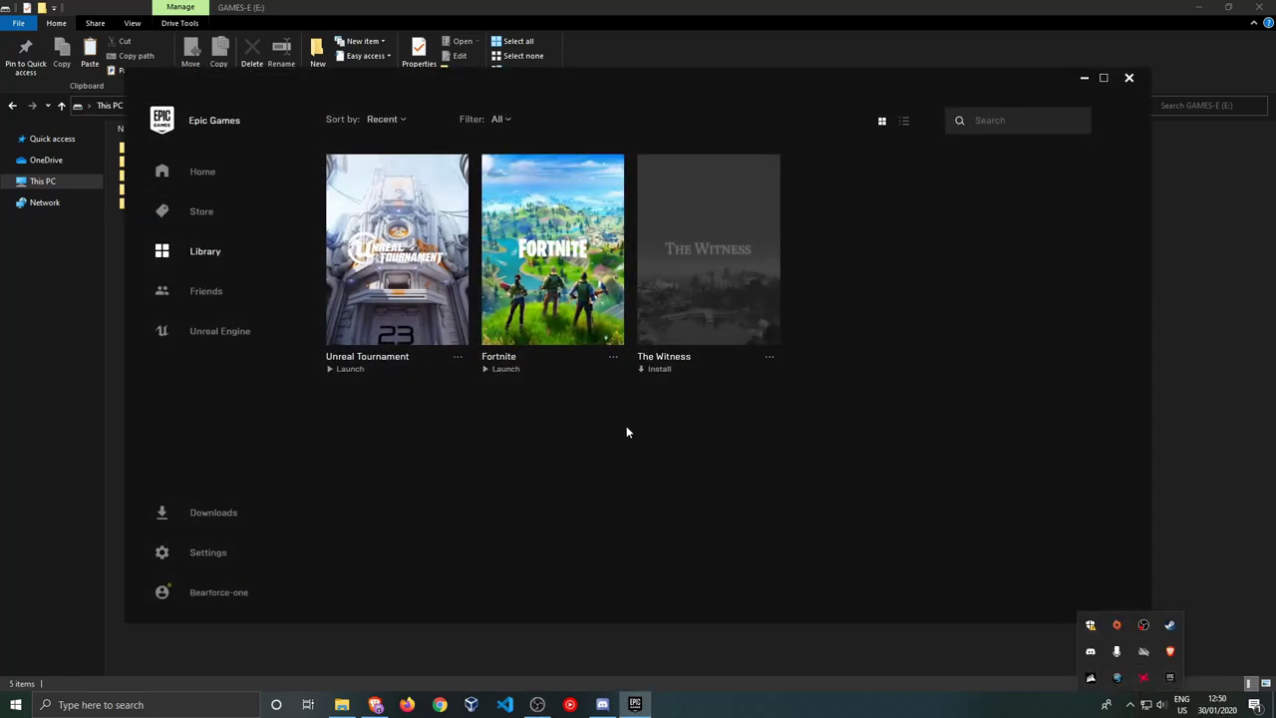
click(458, 357)
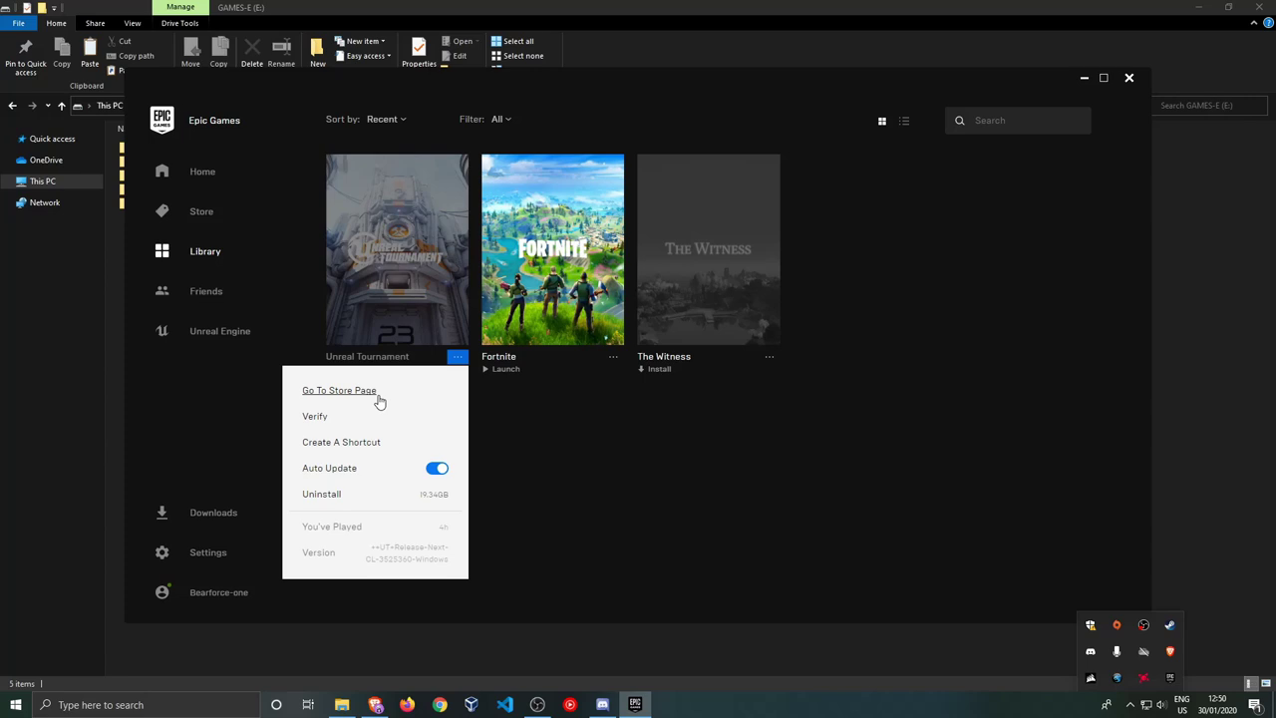
click(348, 496)
click(645, 405)
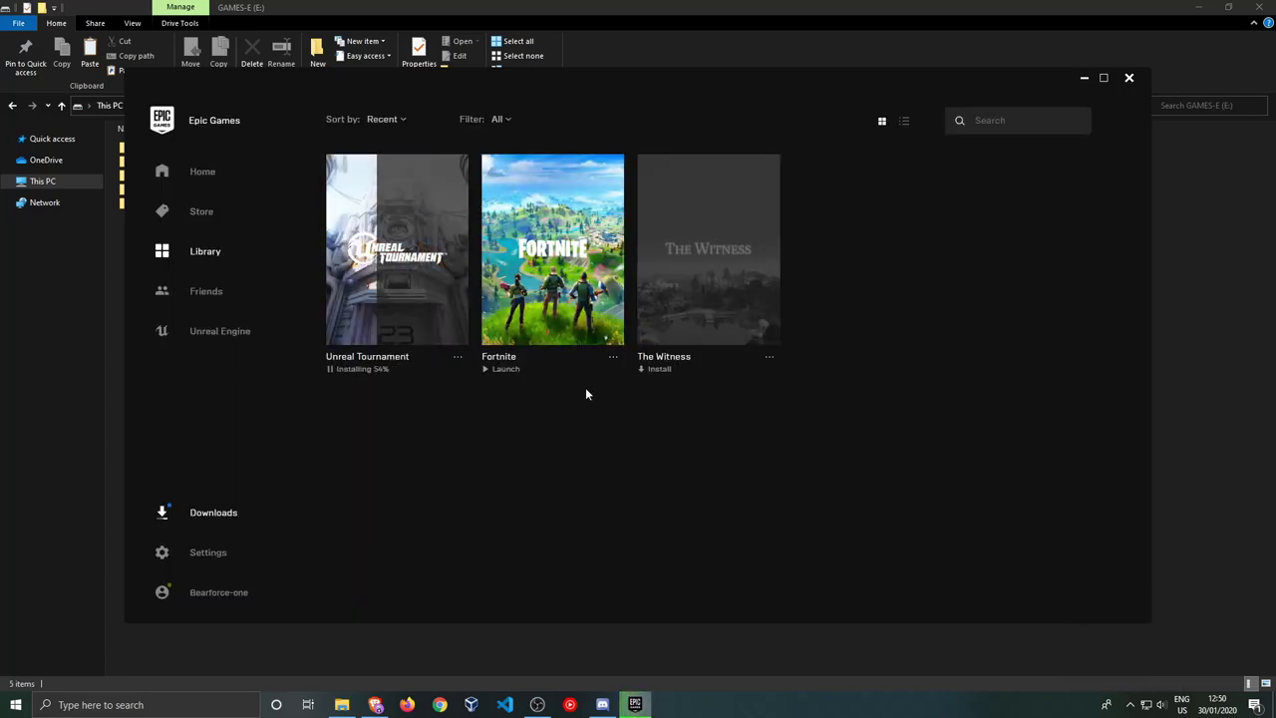
Uninstall Fortnite from the library.
click(614, 361)
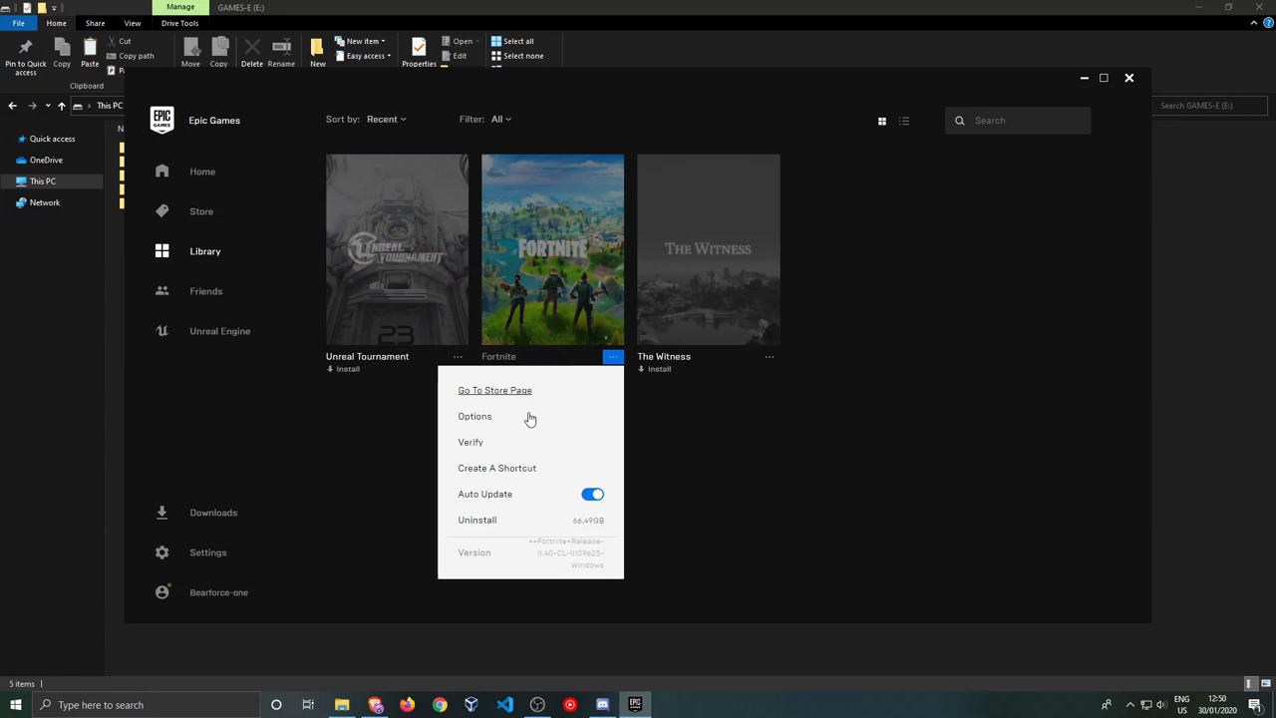
click(488, 519)
click(646, 404)
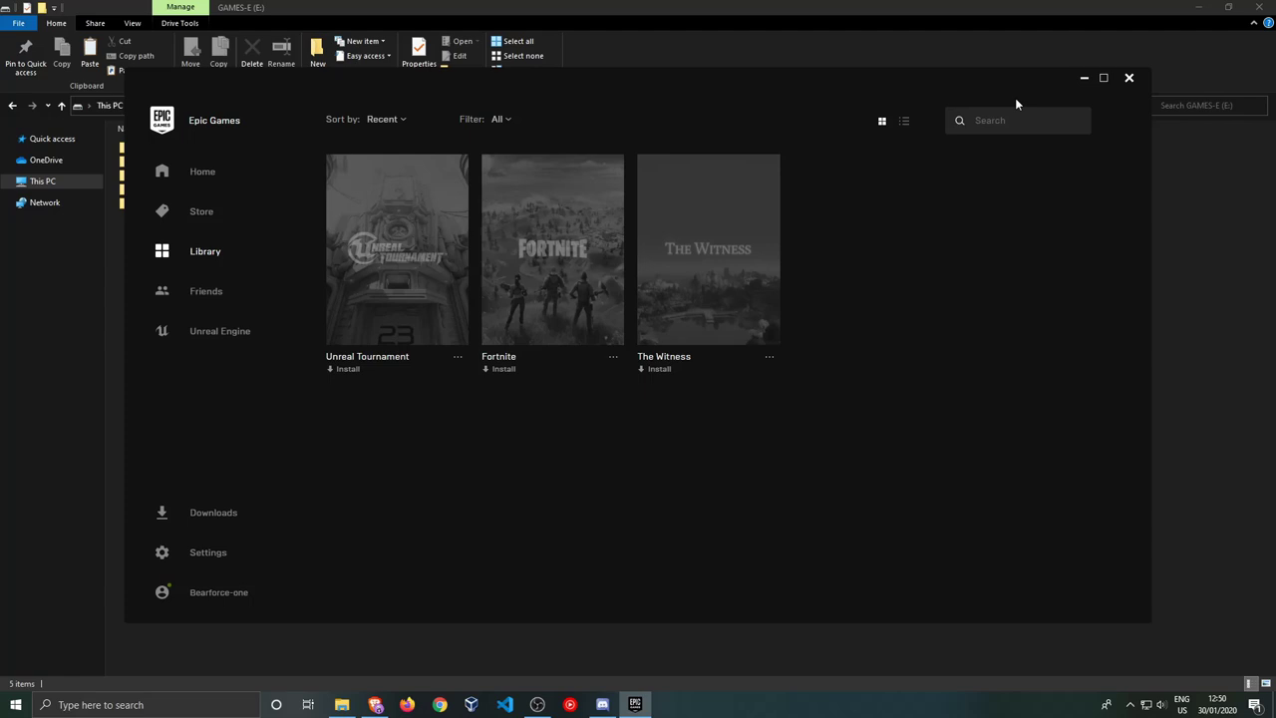
Start installing Fortnite with the root of the GAMES-E (E:) drive as its install location.
click(510, 371)
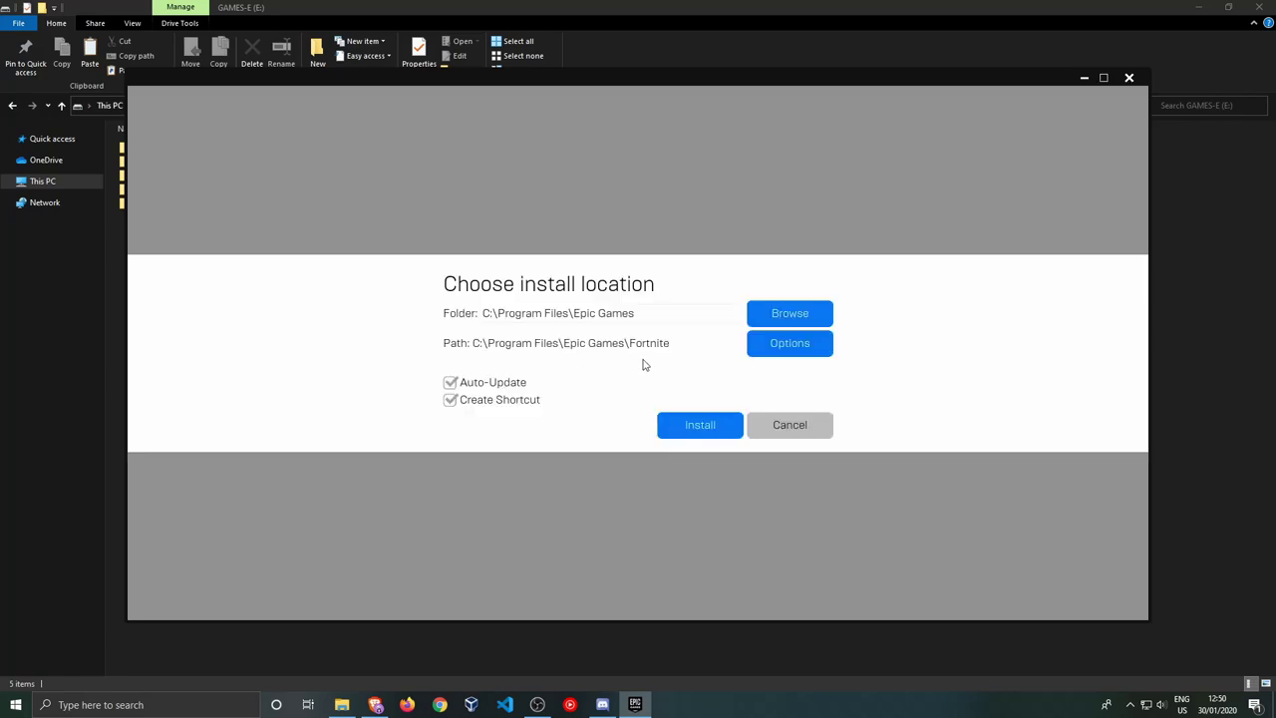
click(808, 315)
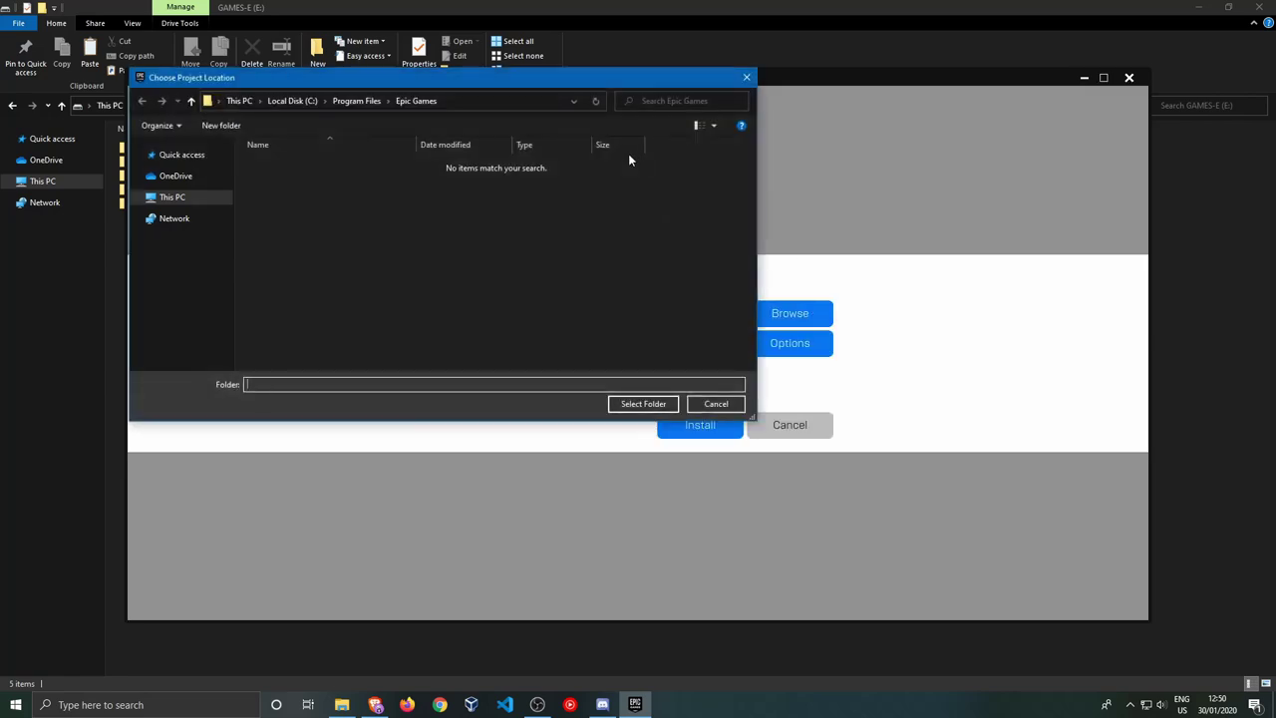
click(247, 104)
scroll(419, 300, down, 2)
click(334, 297)
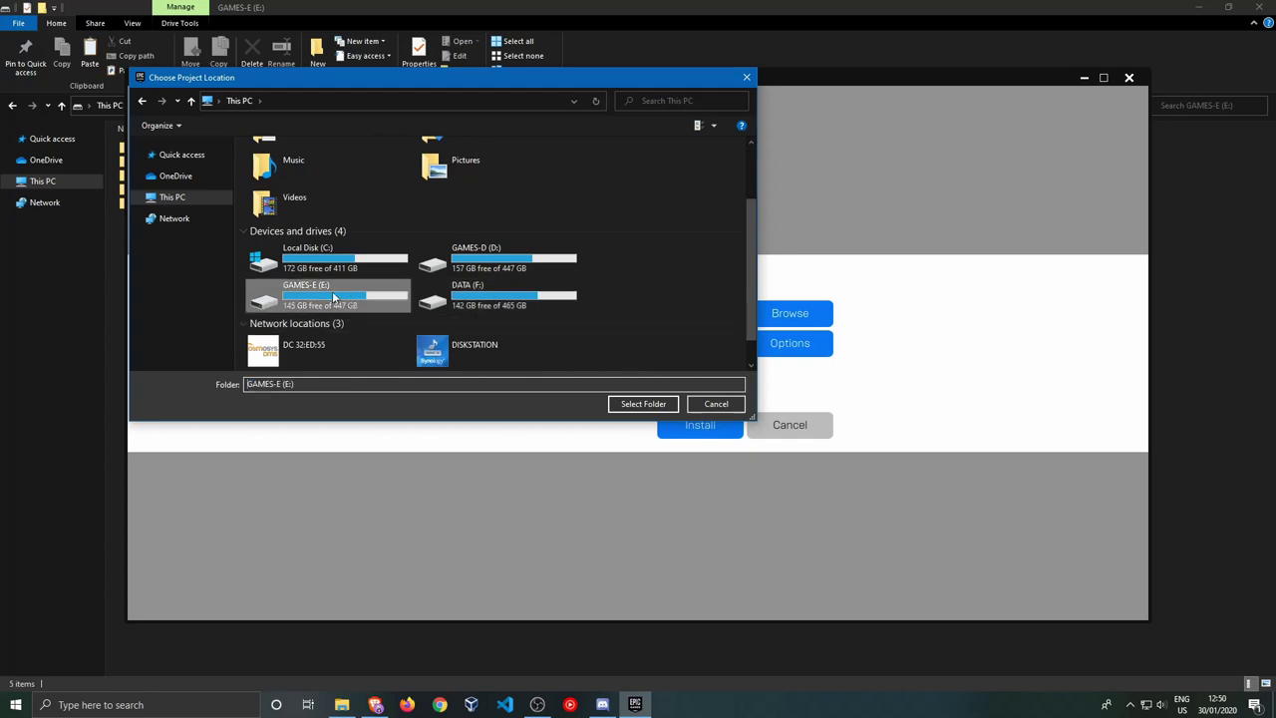
click(648, 404)
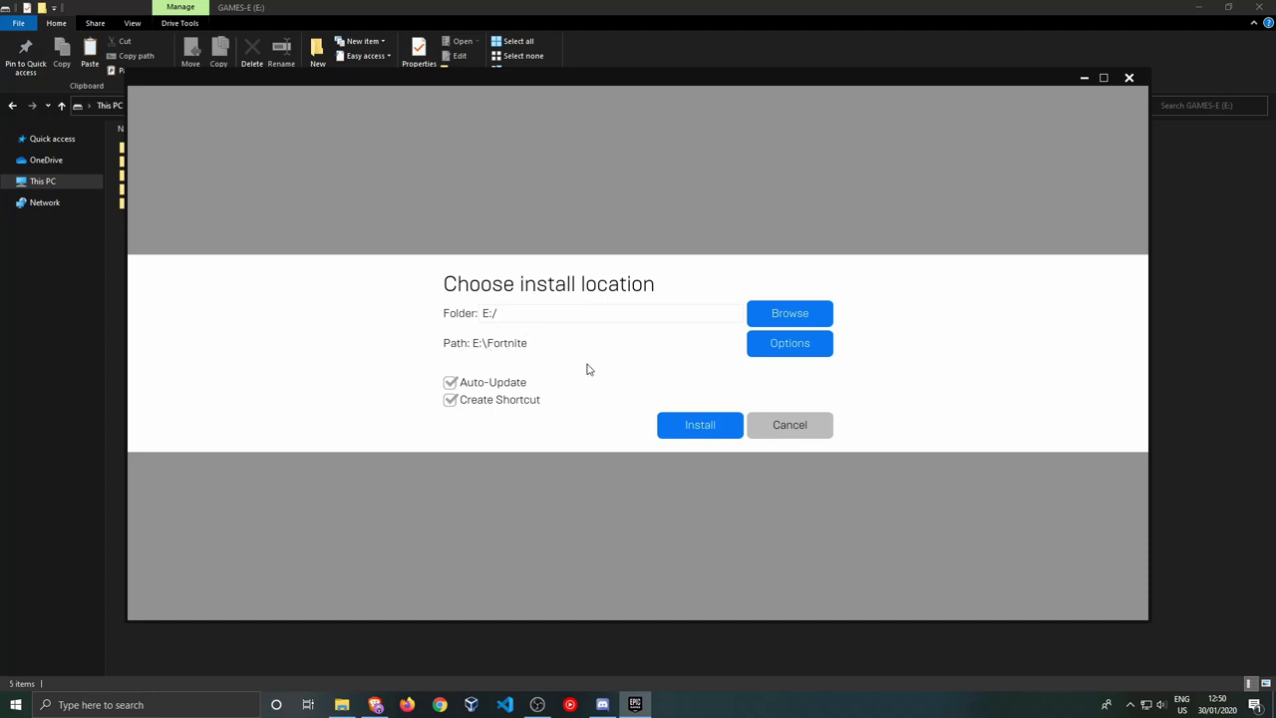
click(701, 426)
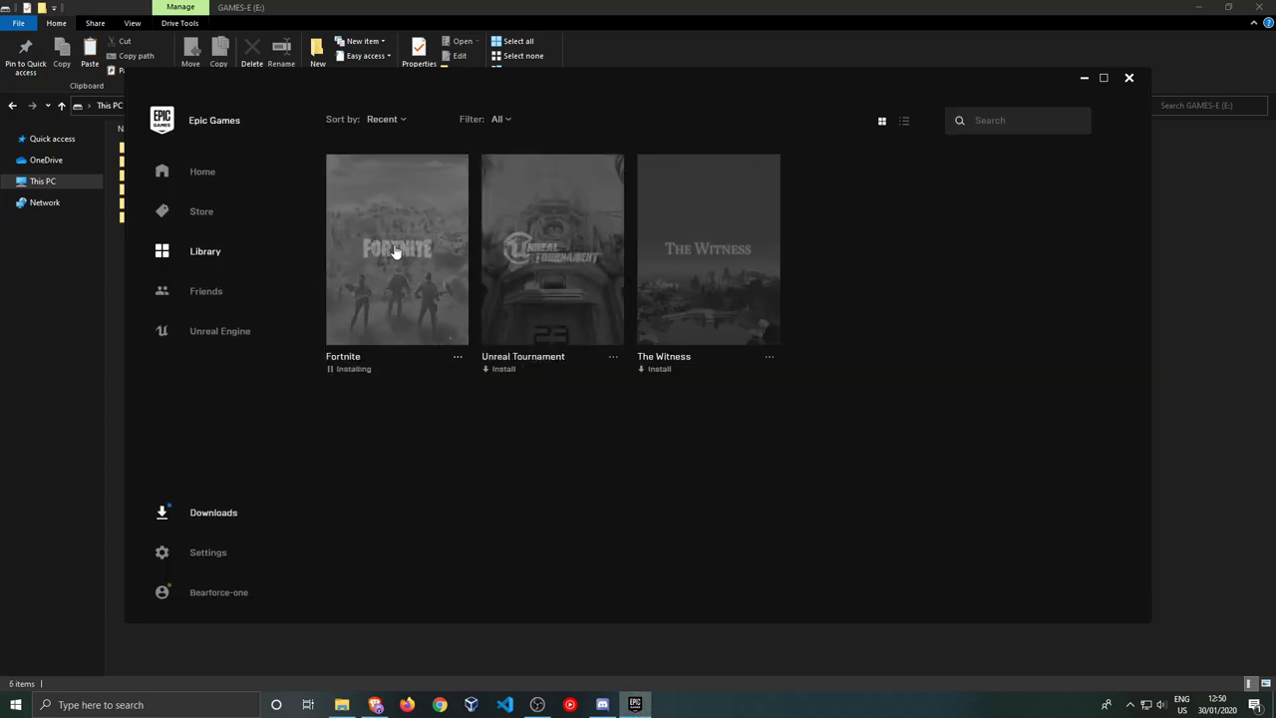
Pause the Fortnite installation and start installing Unreal Tournament to E:/.
click(330, 370)
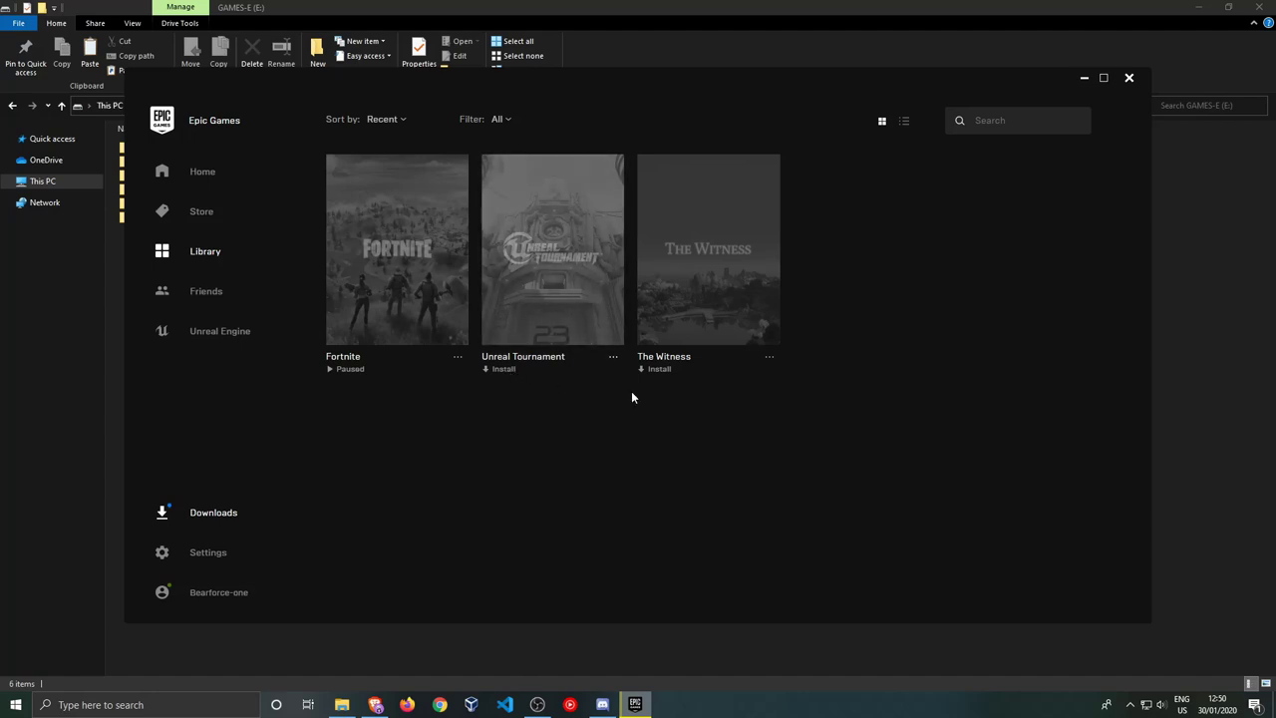
click(618, 334)
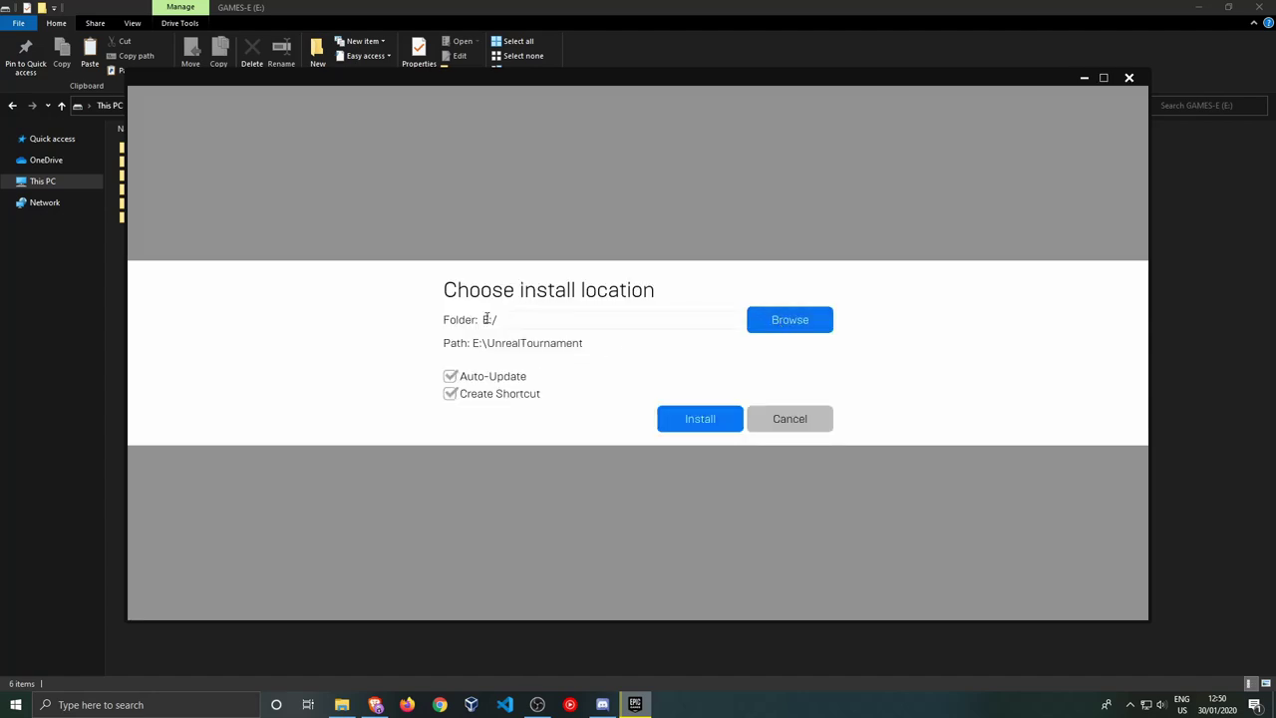
click(712, 416)
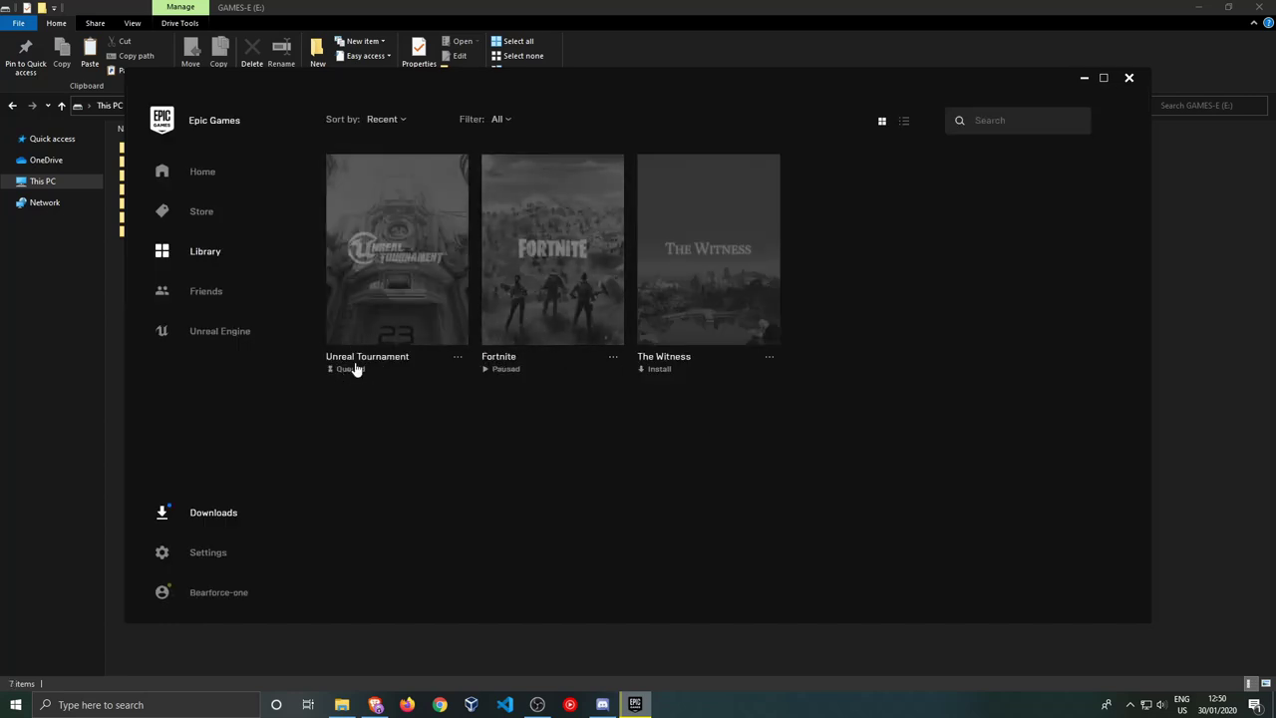
Check the Unreal Tournament download, pause its installation and close the launcher window.
click(215, 514)
click(565, 215)
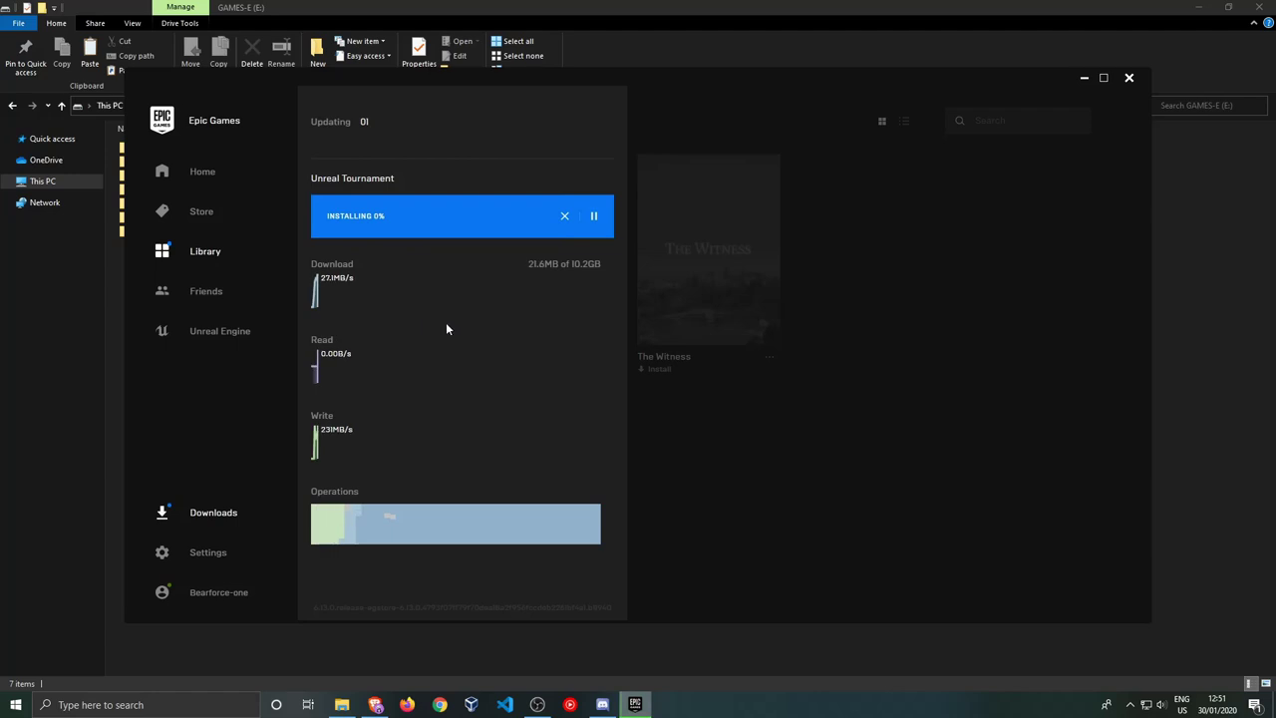
click(959, 402)
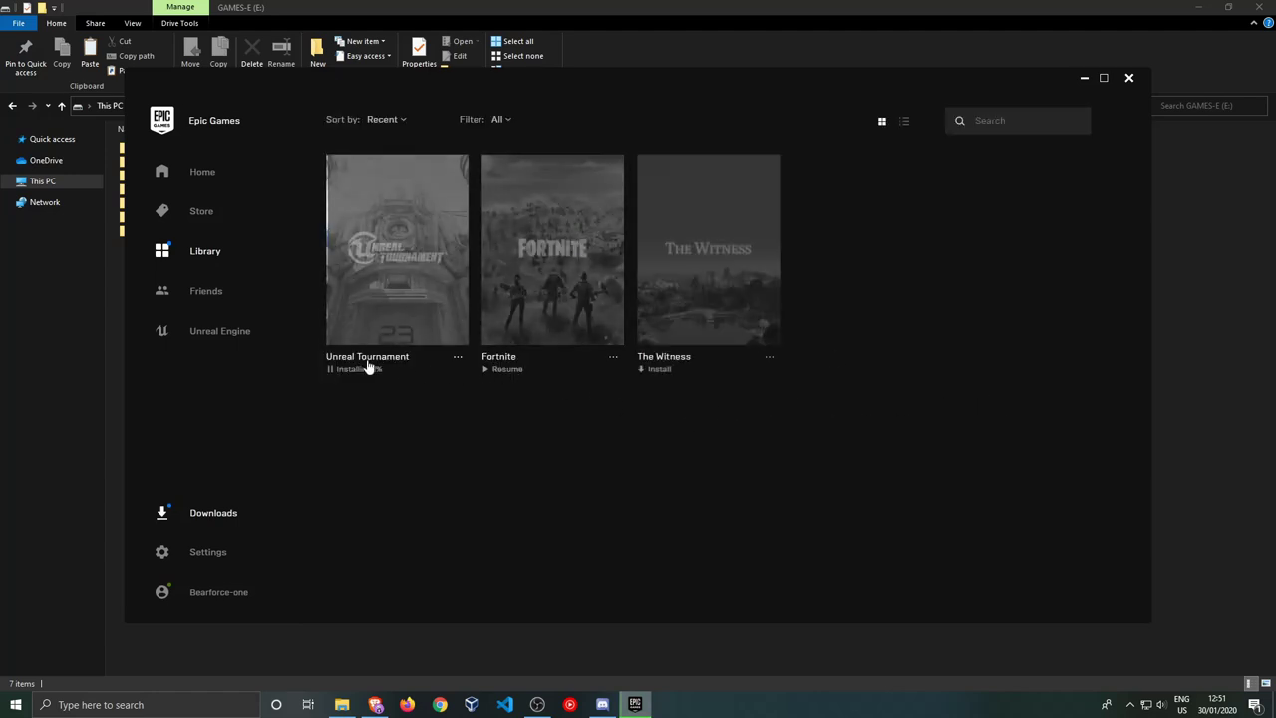
click(334, 368)
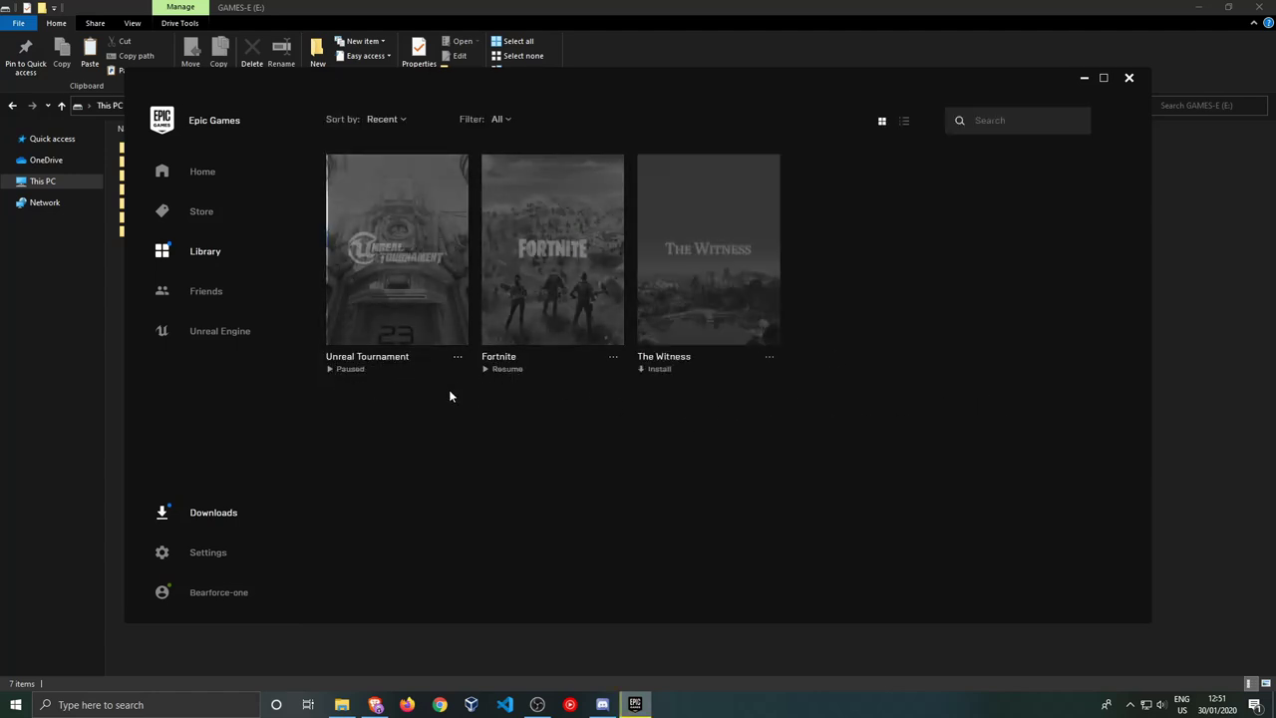
click(1129, 79)
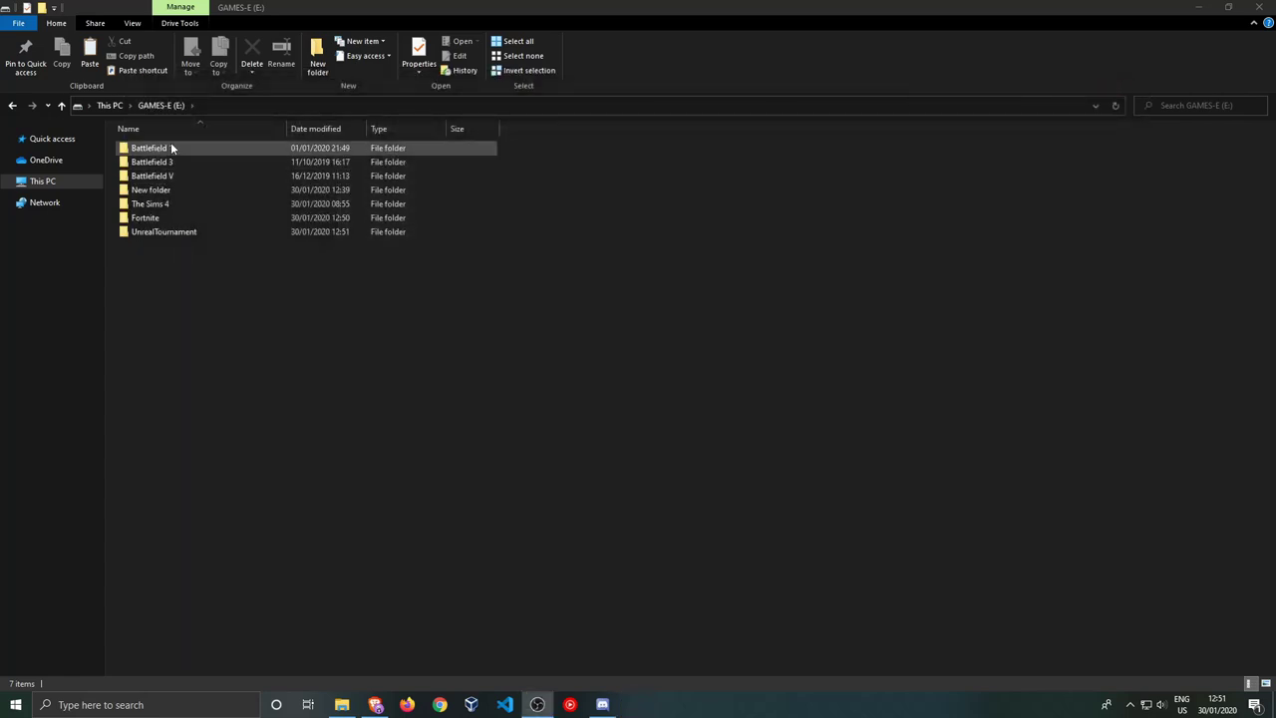
Look inside the newly created Fortnite and UnrealTournament folders on the E: drive.
double_click(144, 218)
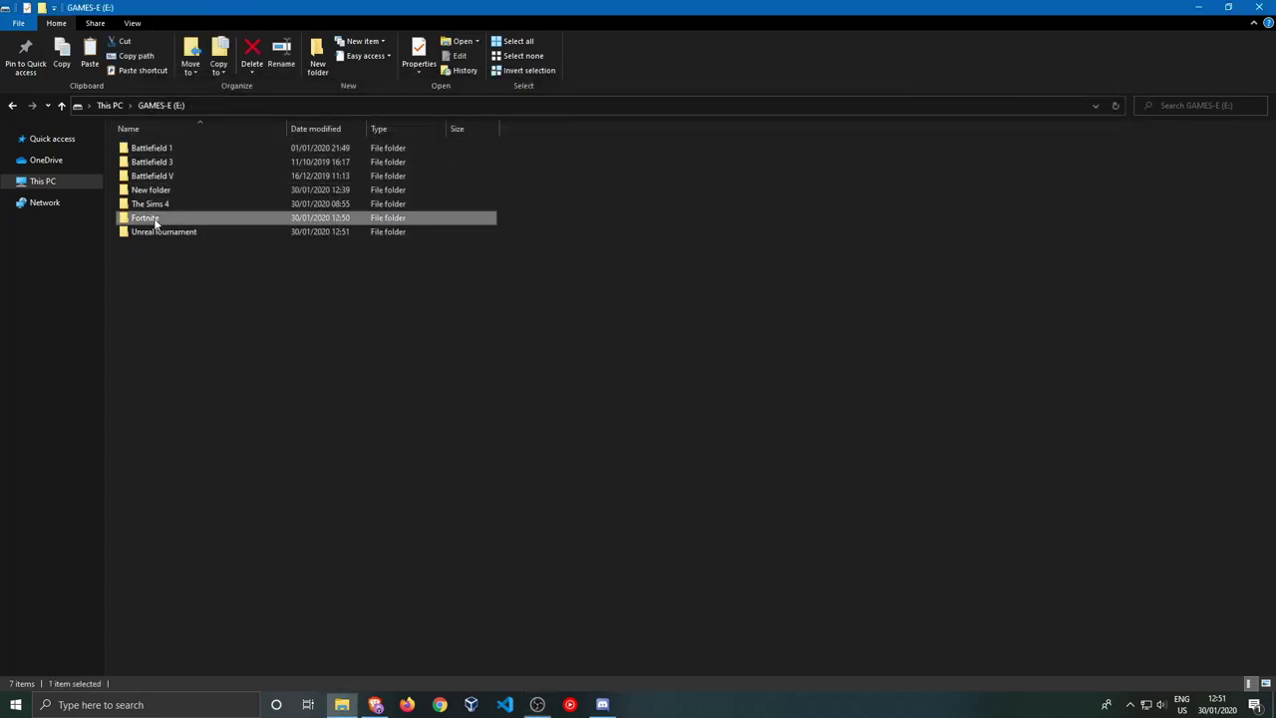
click(12, 105)
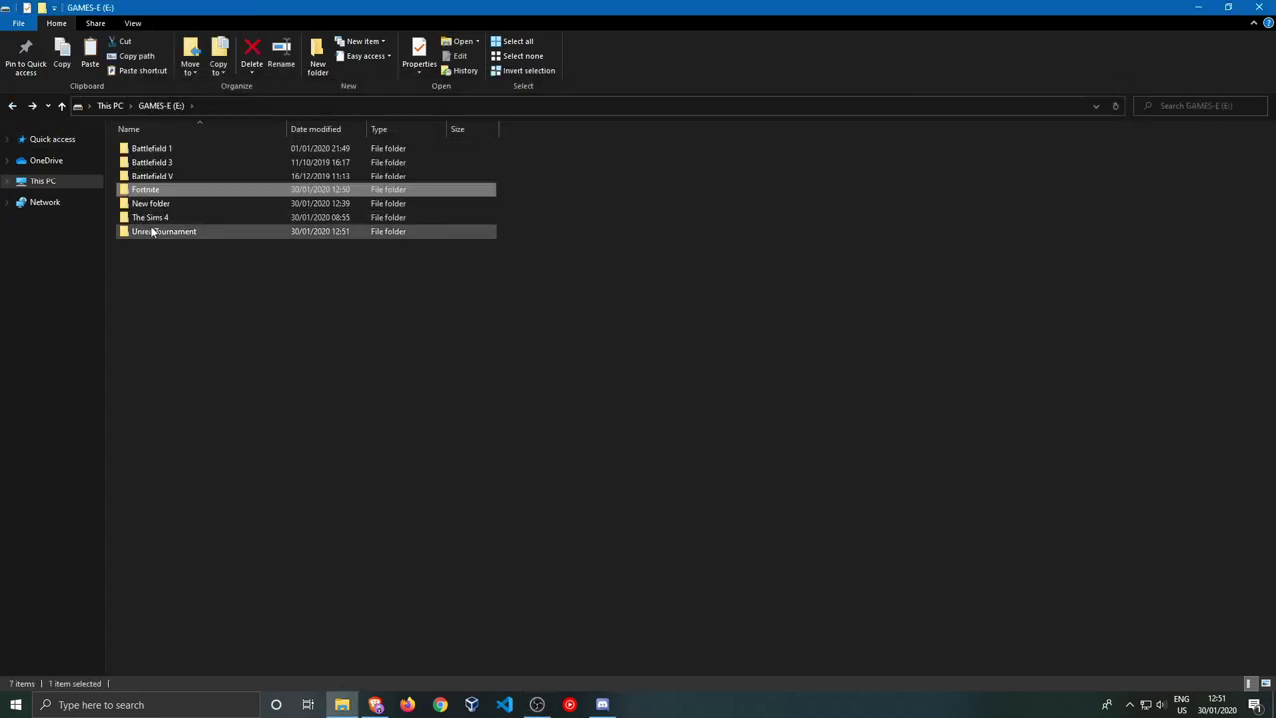
double_click(155, 231)
click(12, 106)
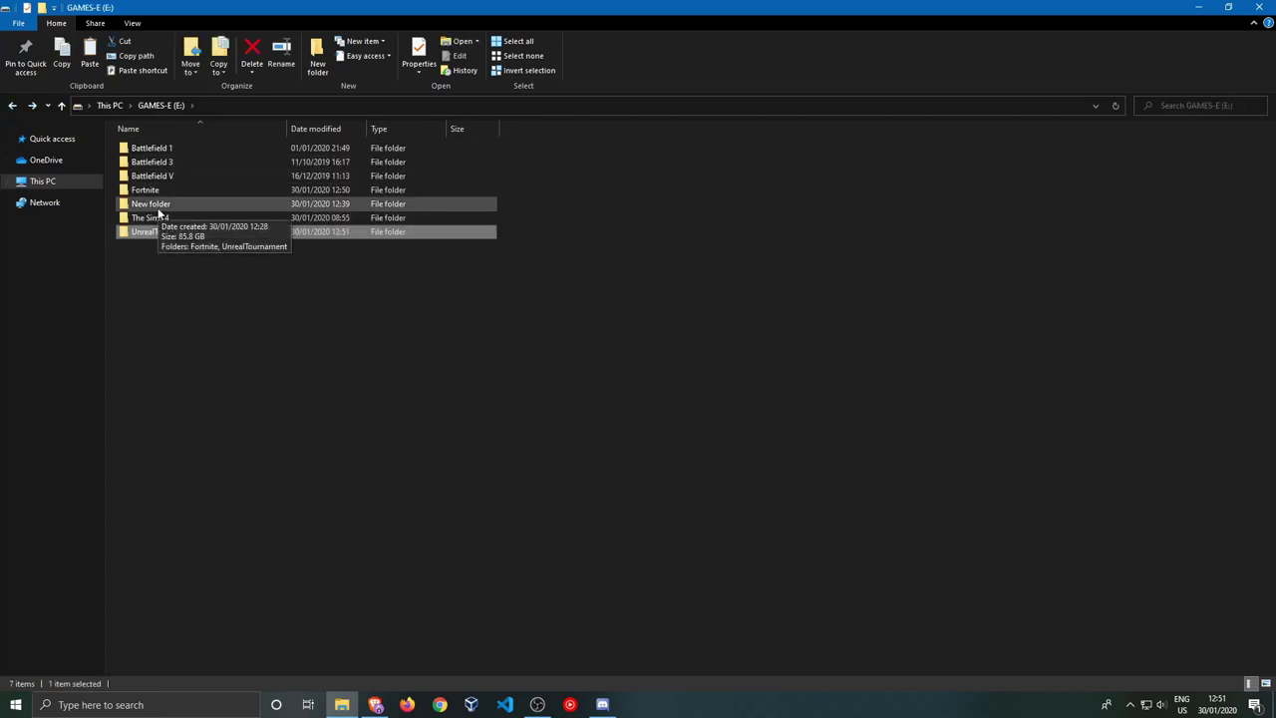
Move the backed-up Fortnite and UnrealTournament folders from New folder to the root of the E: drive, overwriting the newly created ones.
double_click(155, 204)
drag(240, 274, 149, 155)
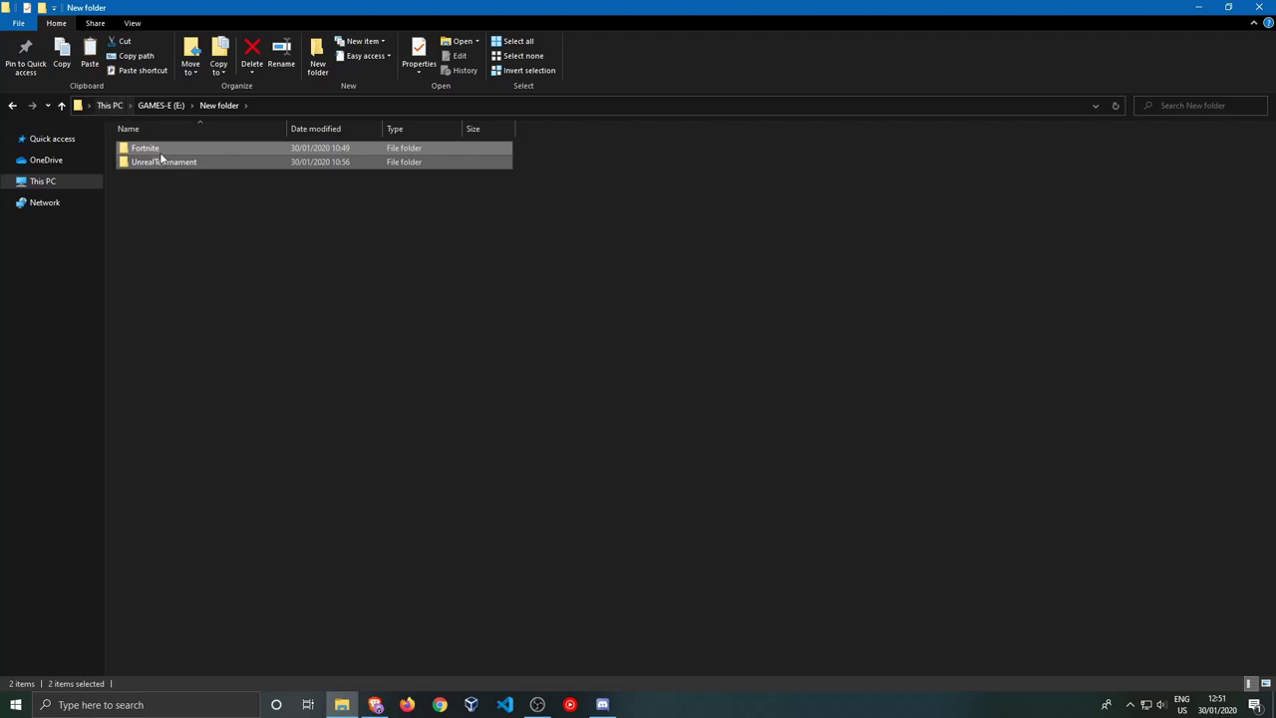
right_click(152, 151)
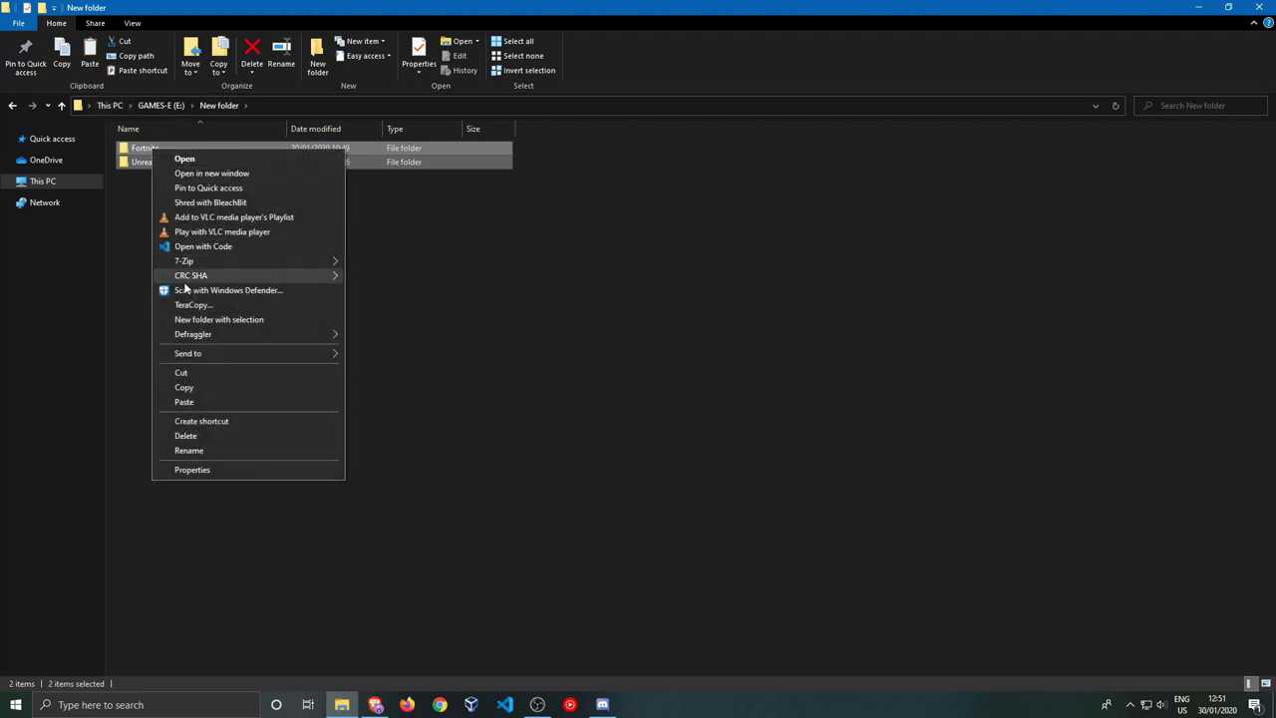
click(182, 371)
click(166, 107)
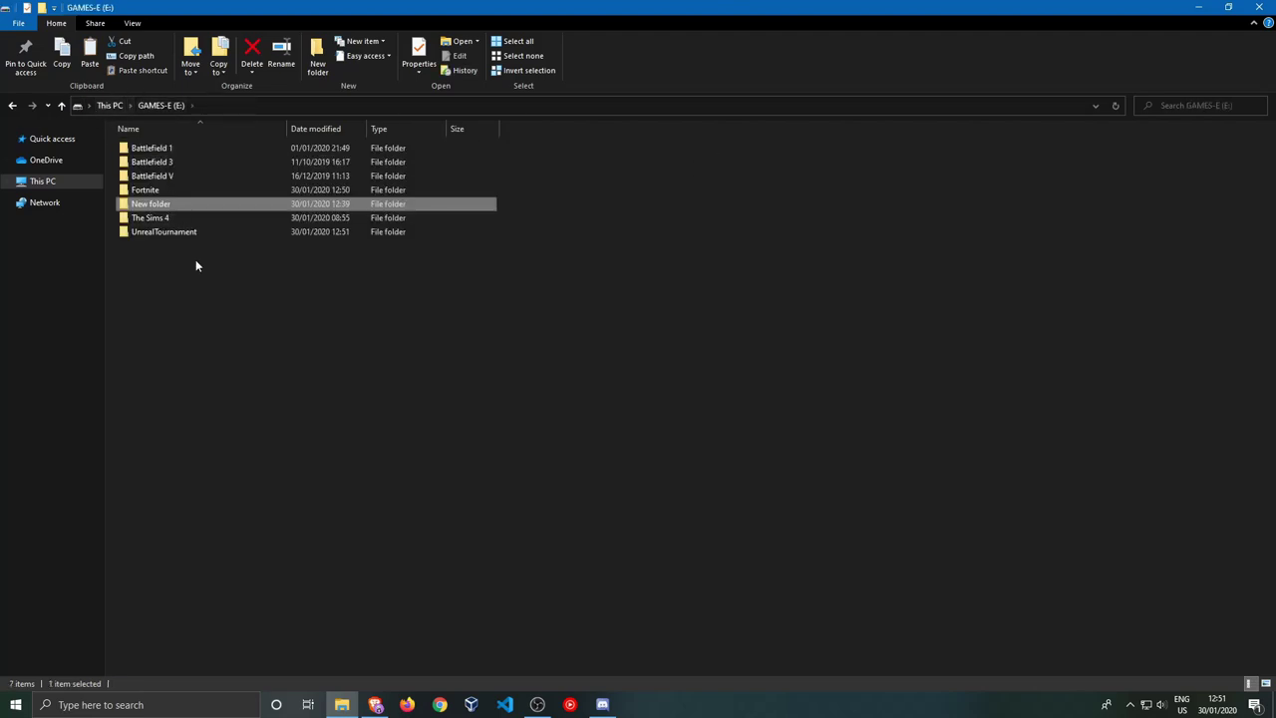
click(213, 323)
right_click(214, 323)
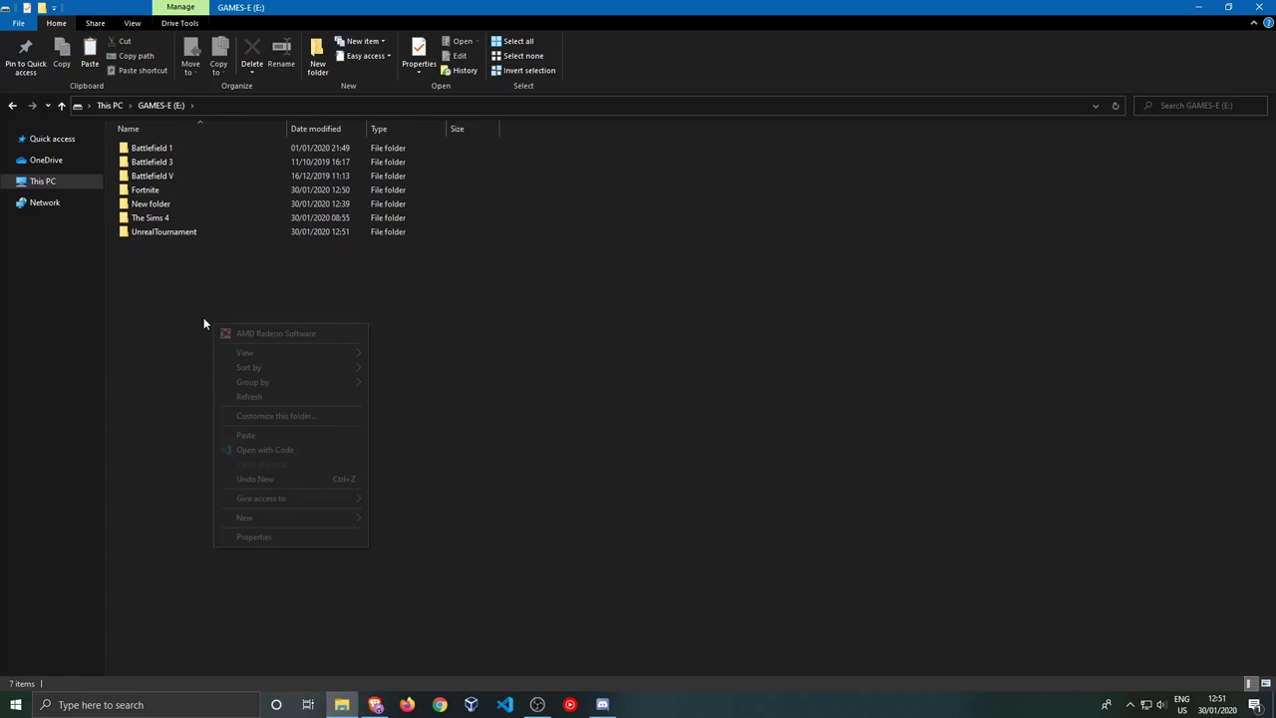
click(256, 436)
click(329, 447)
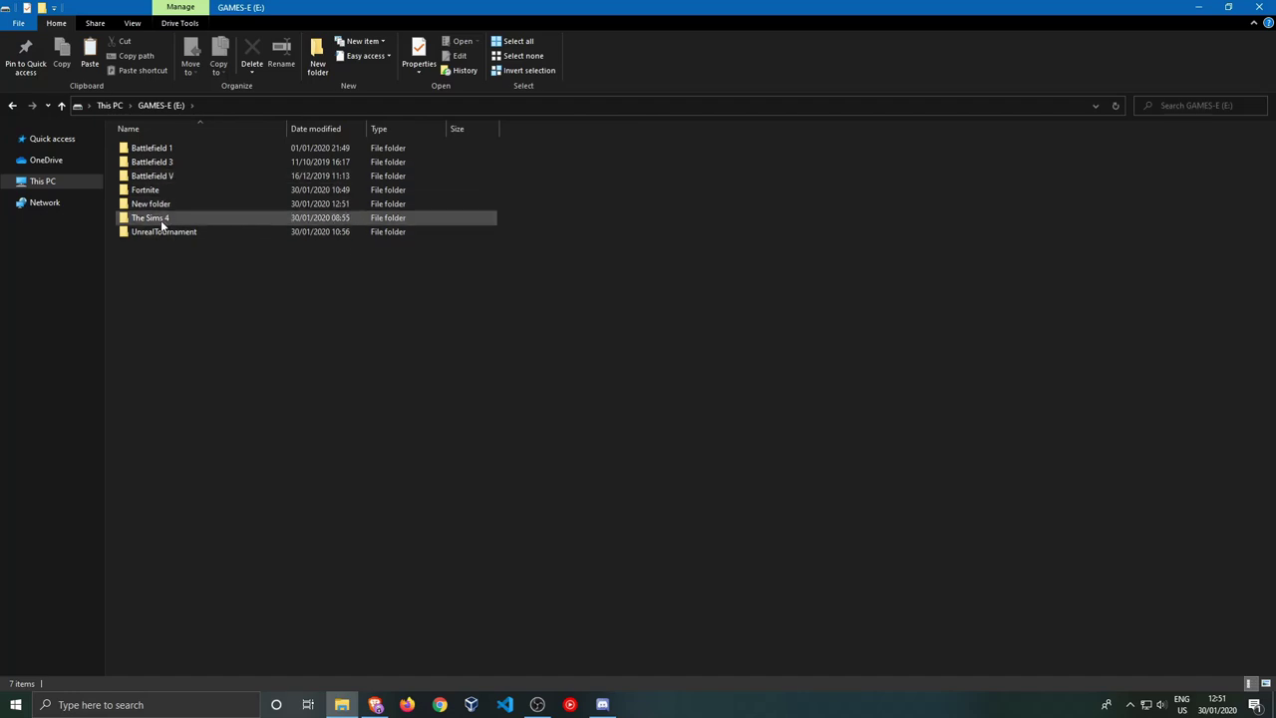
Inspect the contents of the moved Fortnite and UnrealTournament folders on the E: drive.
double_click(150, 191)
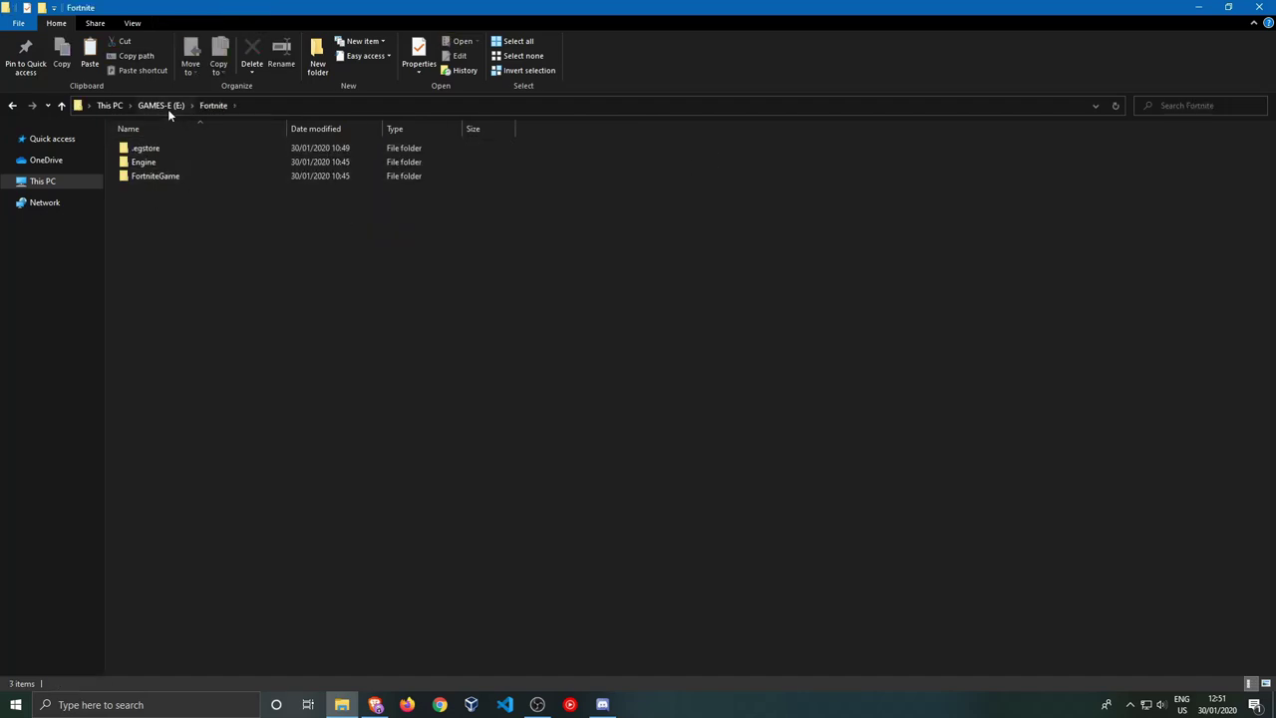
click(168, 108)
double_click(182, 232)
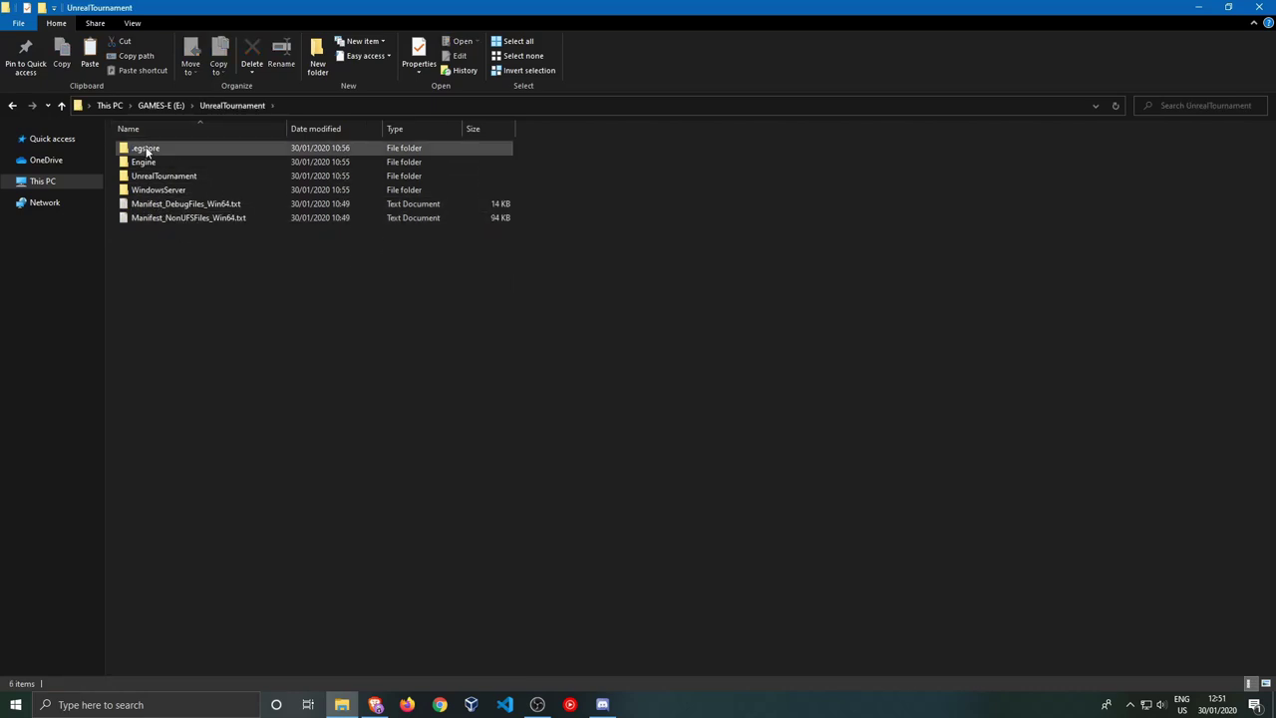
click(166, 106)
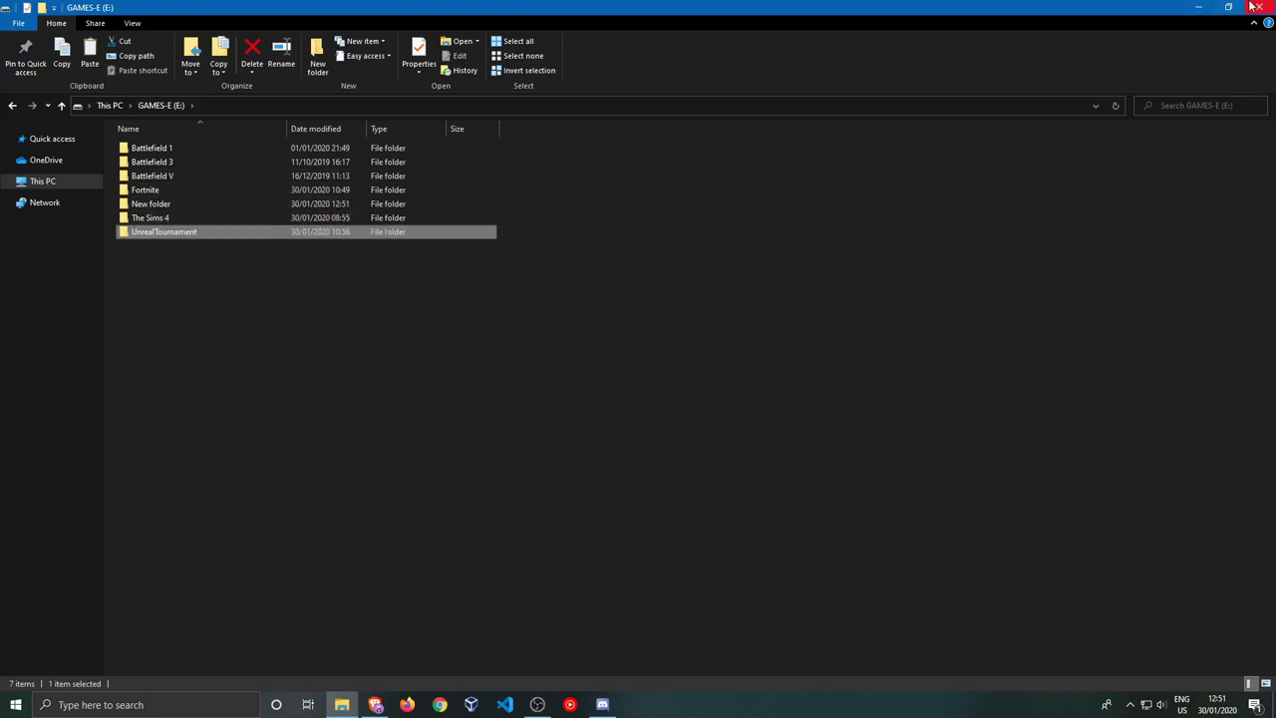
Minimize File Explorer and fully exit the Epic Games Launcher running in the background, confirming the exit.
click(1197, 7)
click(1129, 705)
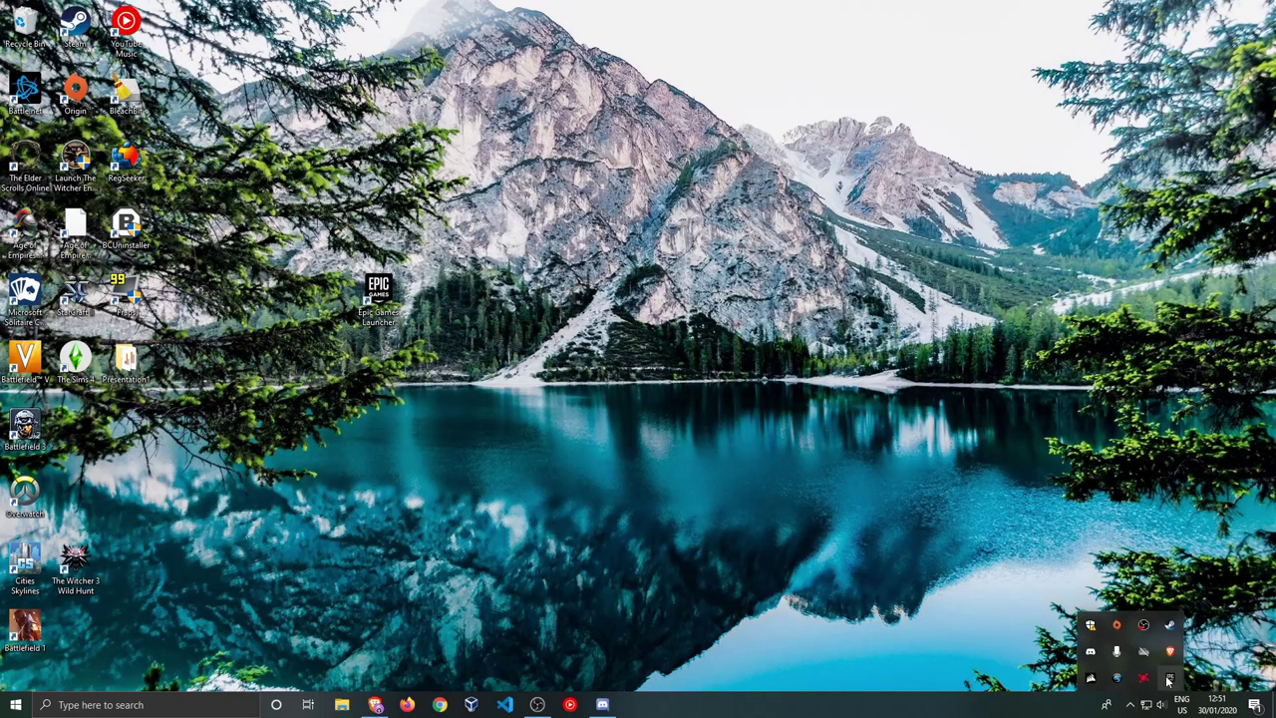
right_click(1171, 679)
click(1182, 666)
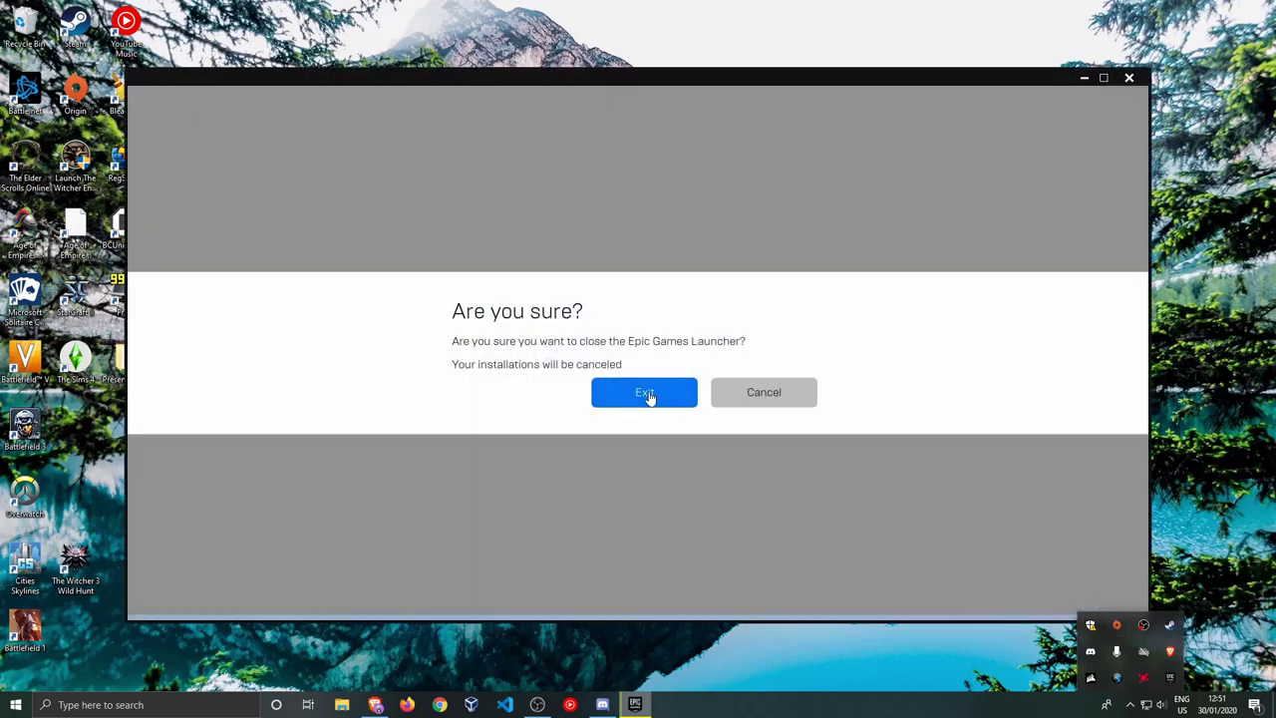
click(649, 395)
Reopen the Epic Games Launcher maximized and resume the Fortnite installation from the library.
double_click(377, 296)
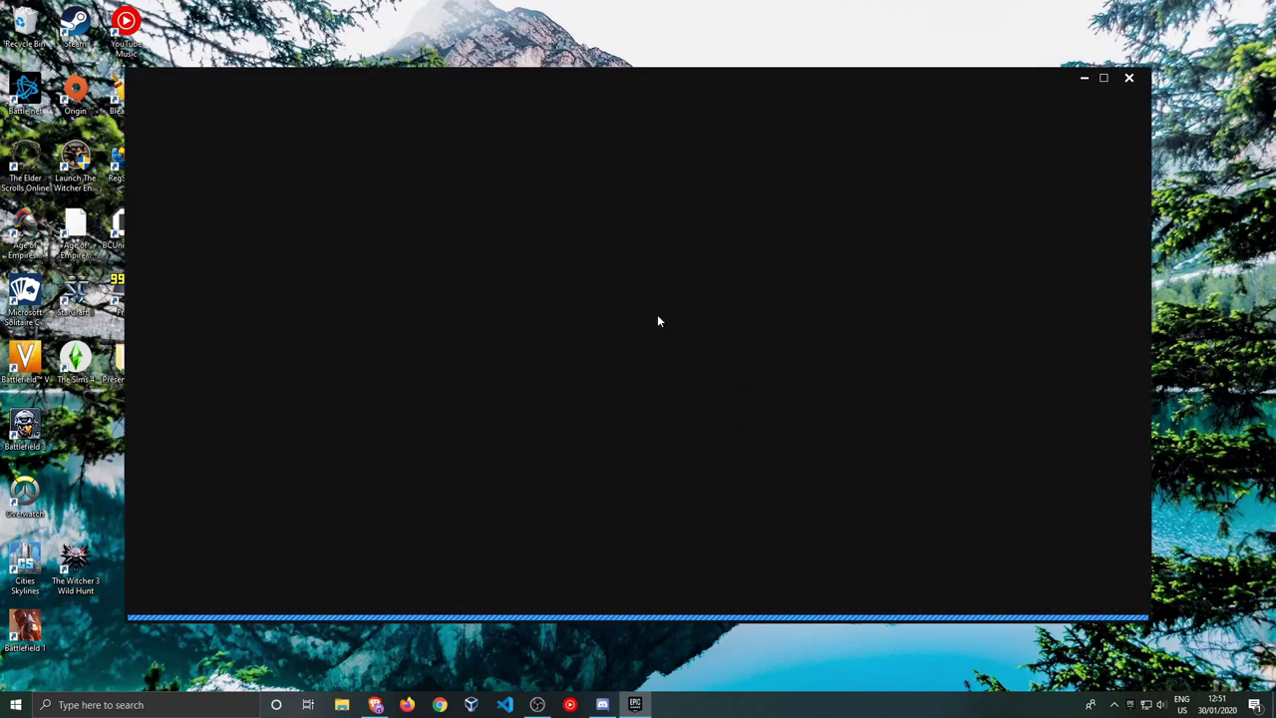
click(1104, 77)
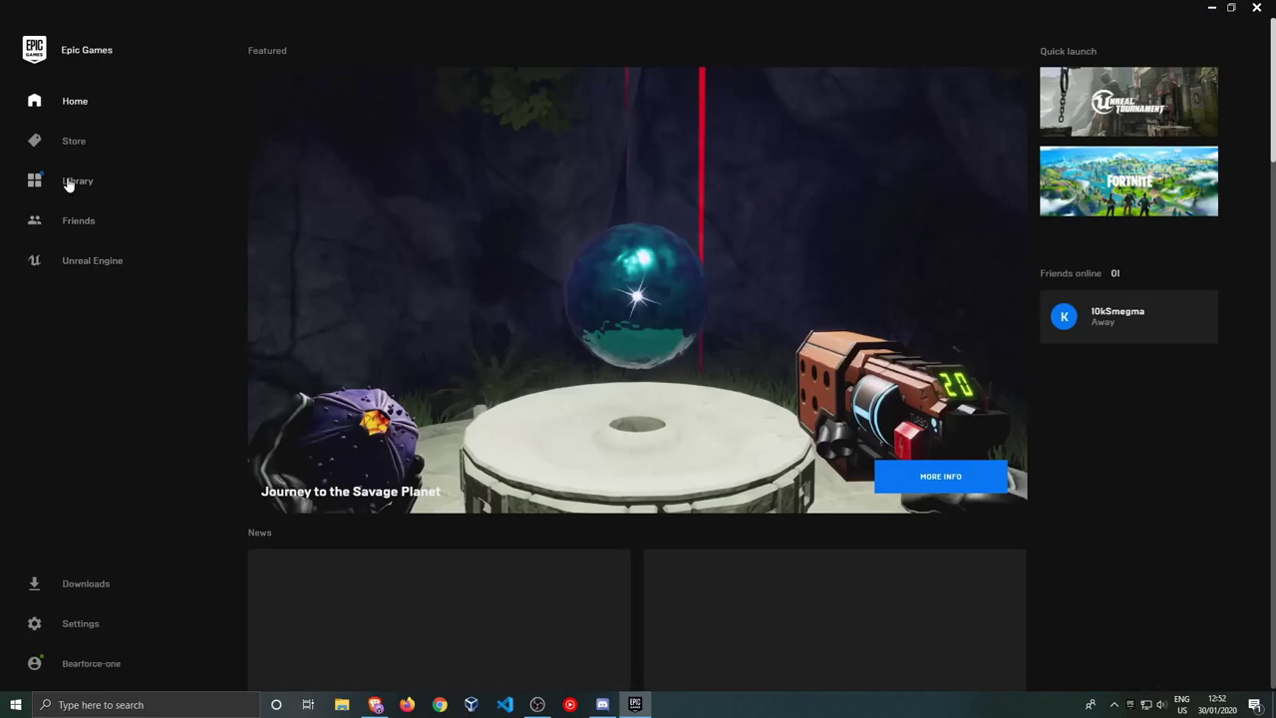
click(63, 183)
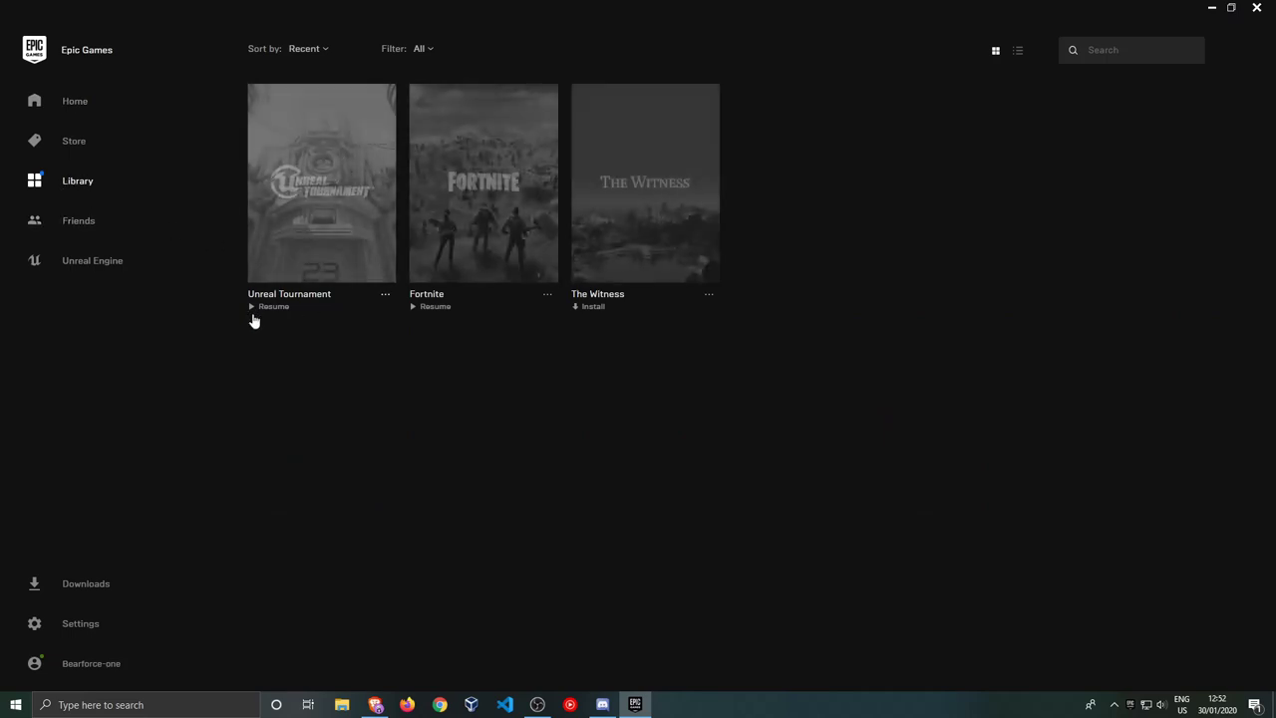
click(421, 310)
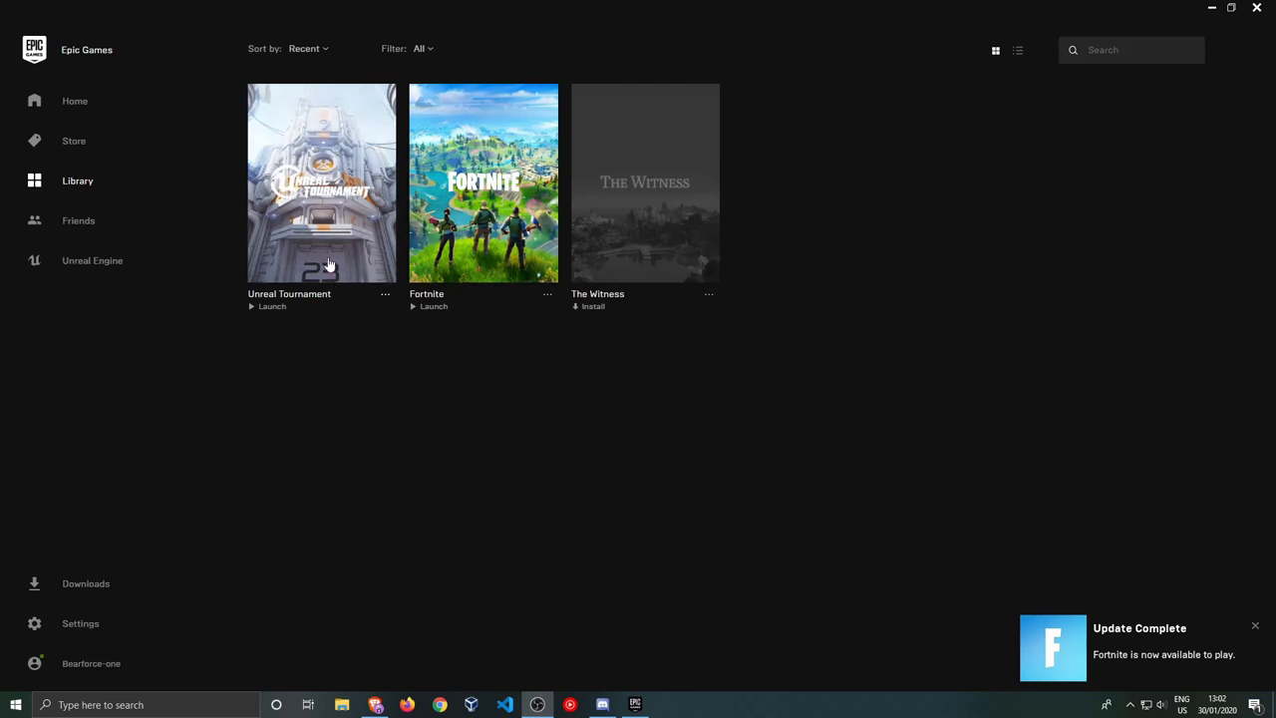
Launch Unreal Tournament from the library, allowing it through the firewall on private networks and dismissing the New Features notice.
click(399, 254)
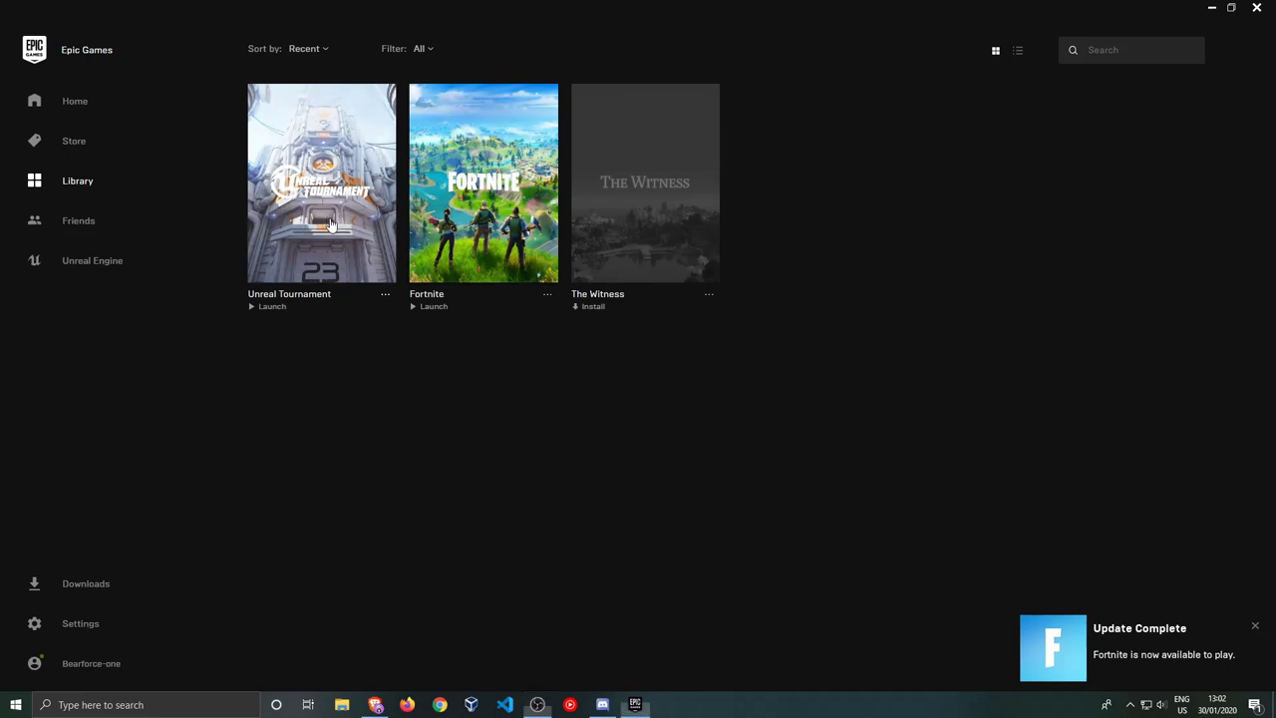
click(289, 309)
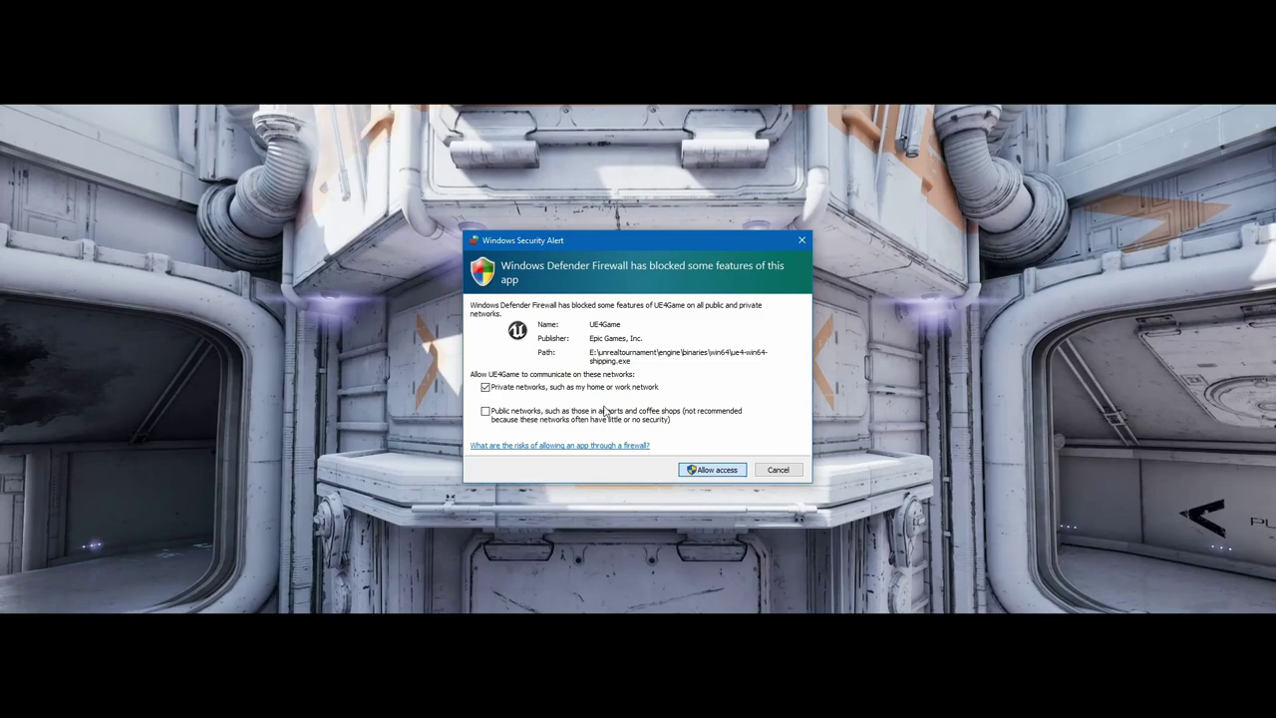
click(712, 469)
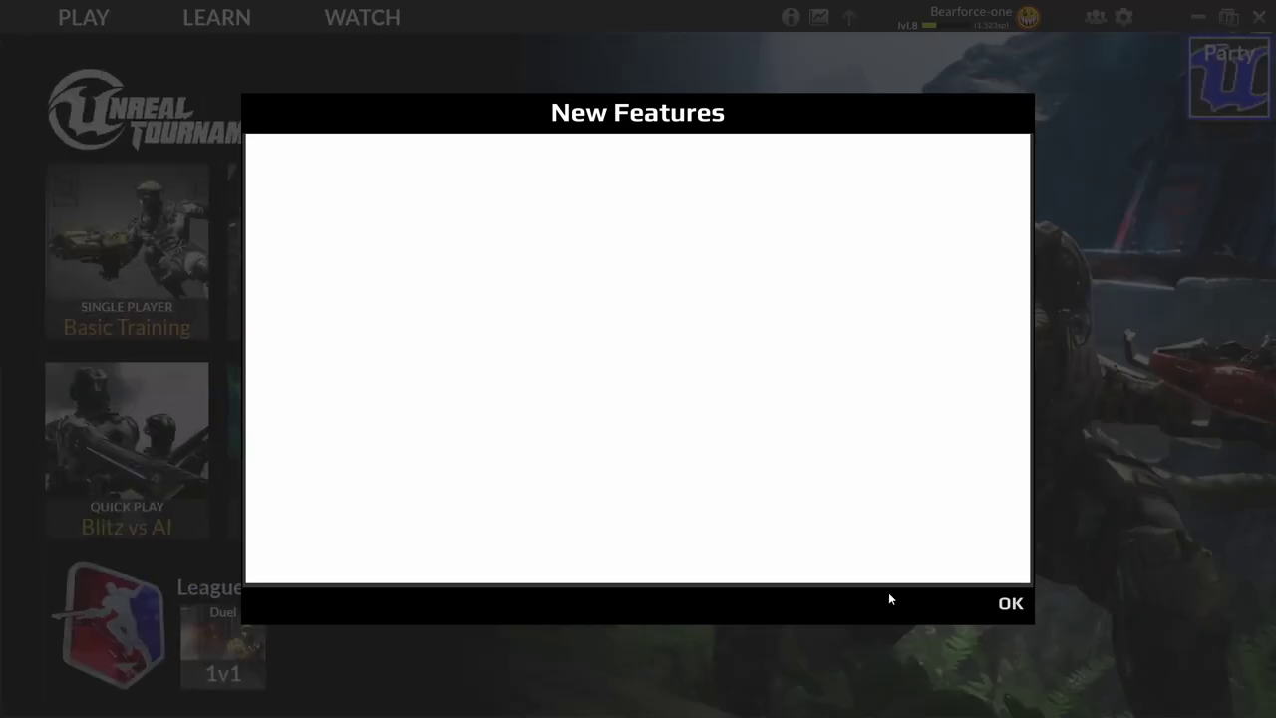
click(1009, 603)
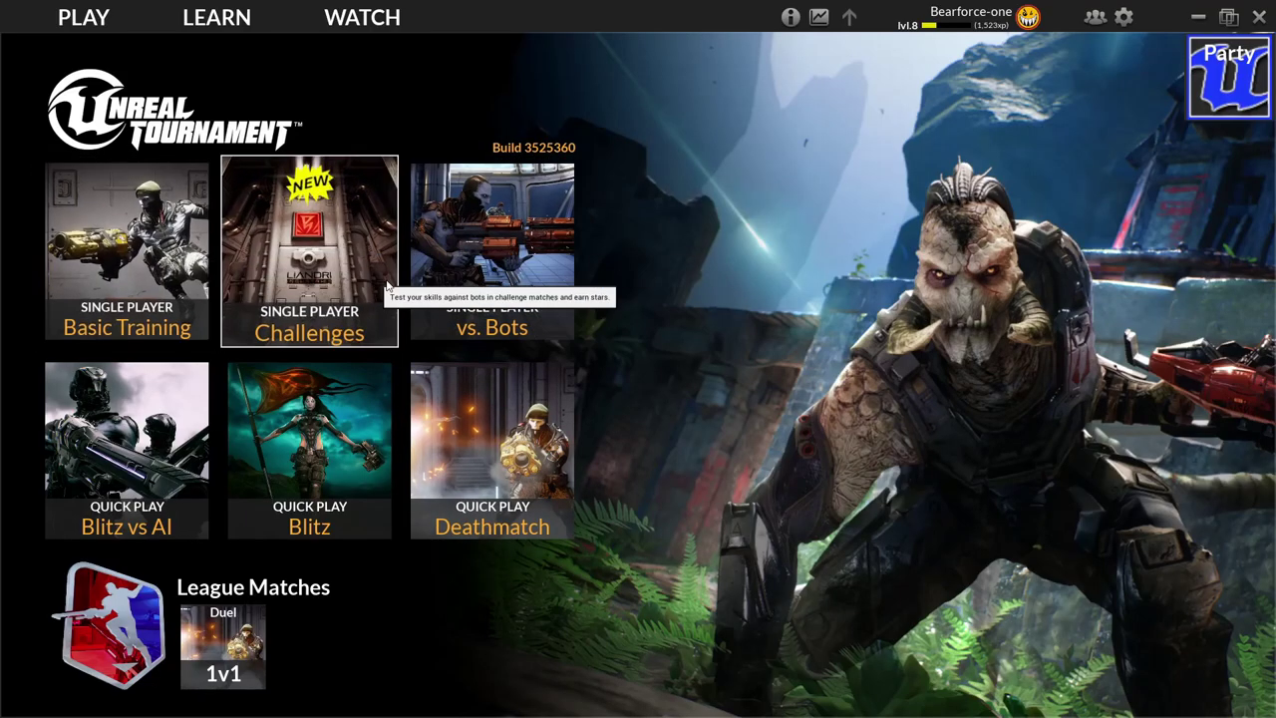
click(498, 294)
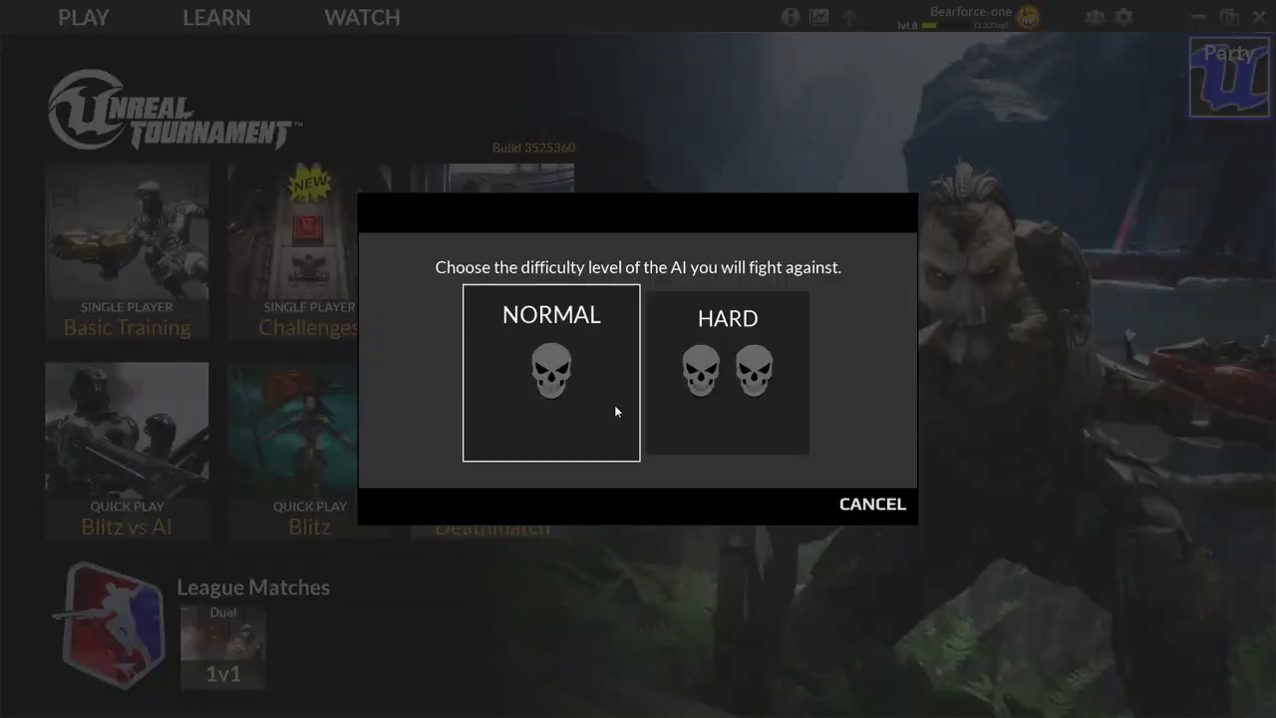
click(624, 355)
click(969, 485)
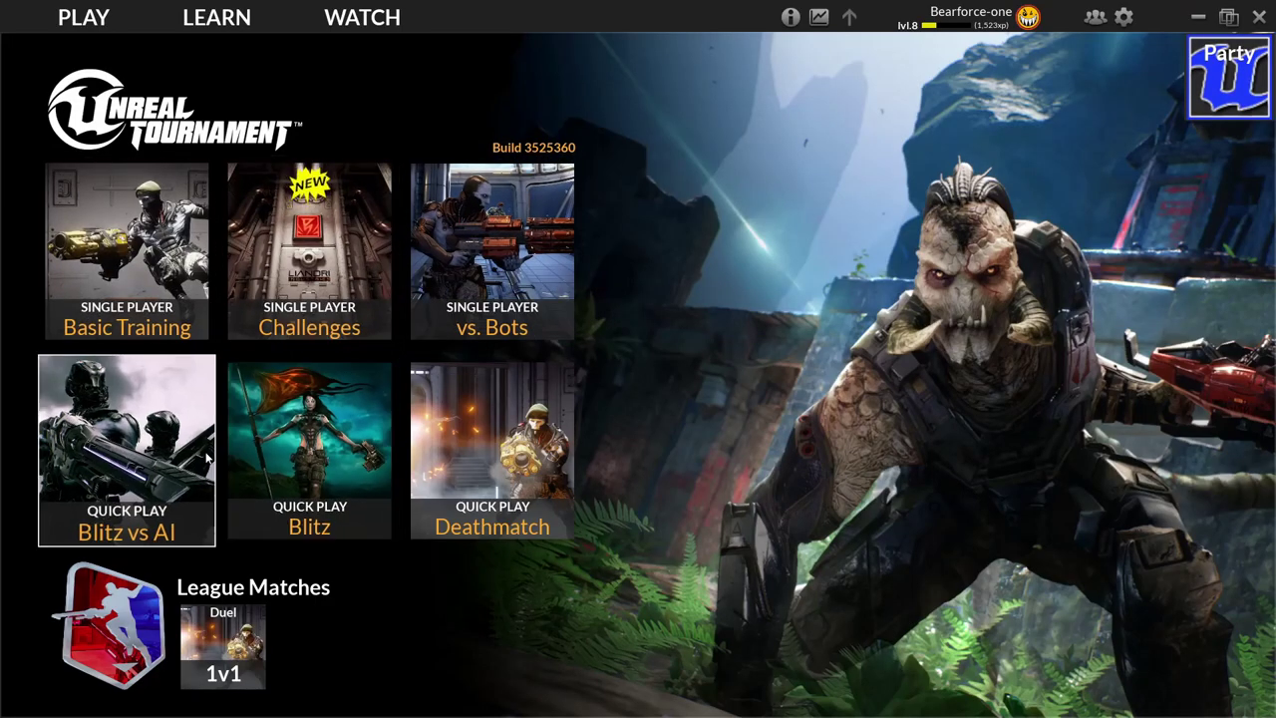
Start a Quick Play Blitz match in Unreal Tournament and respawn to try moving around.
click(337, 451)
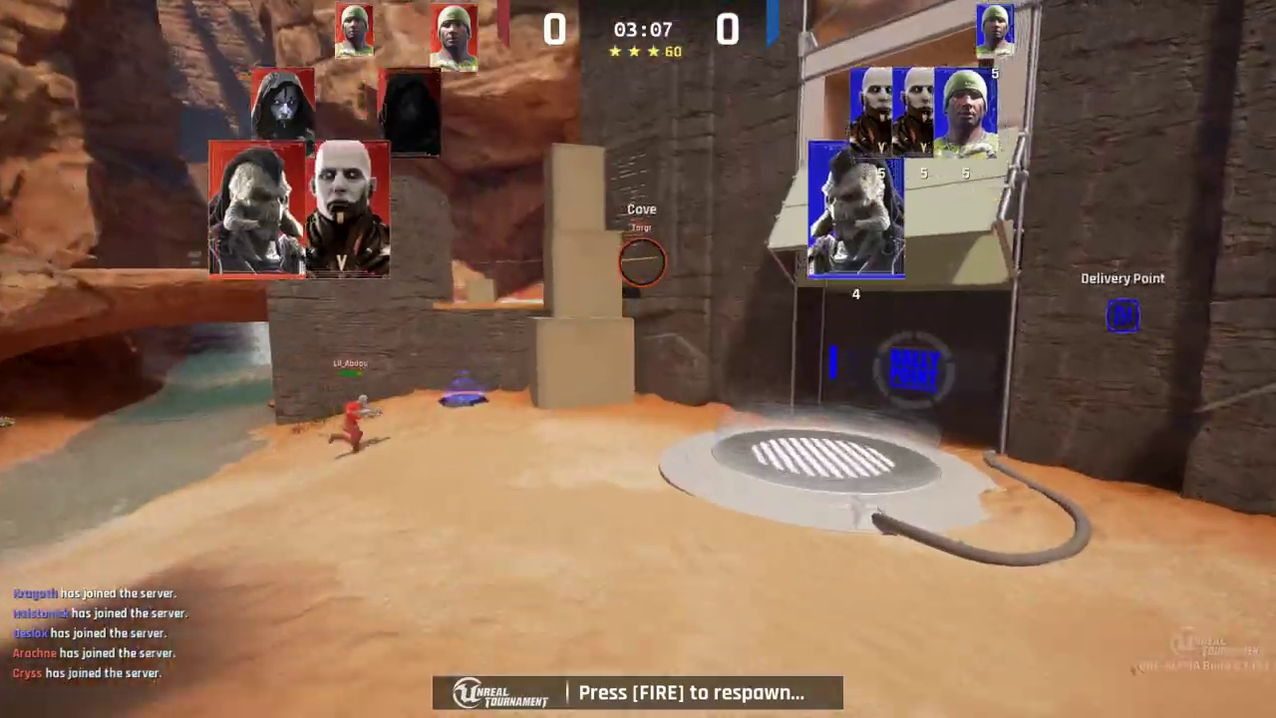
click(638, 359)
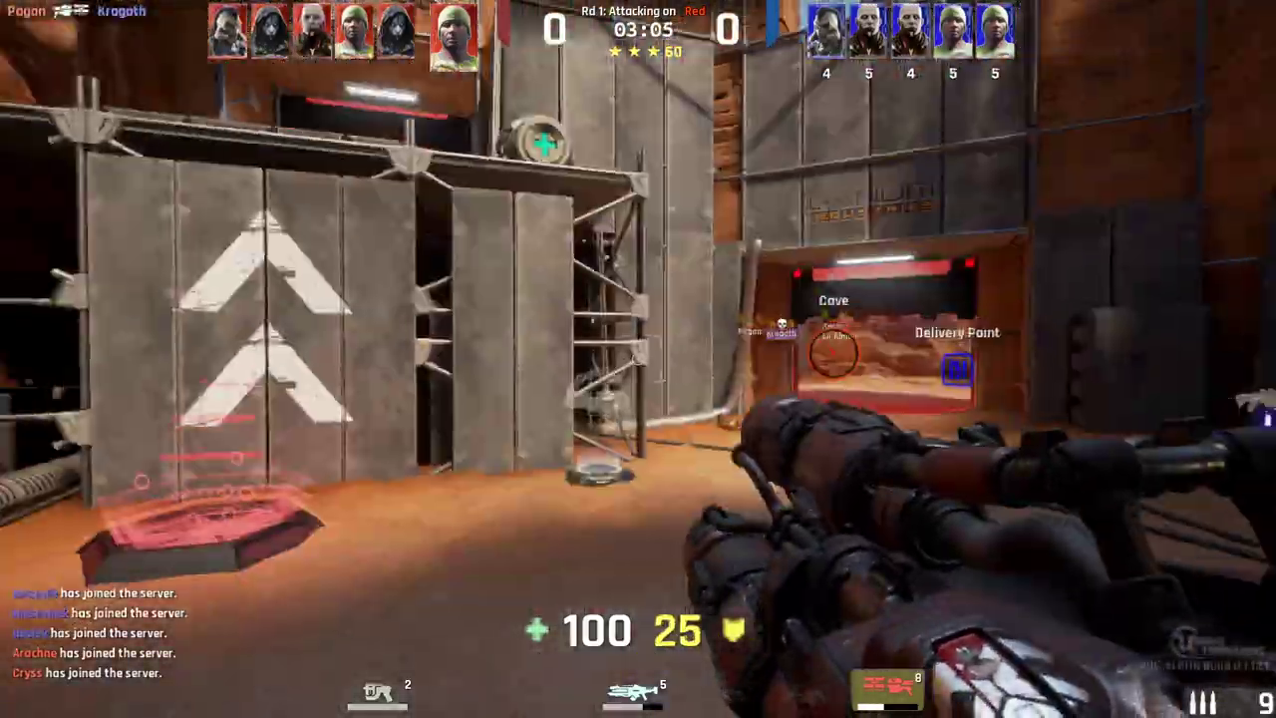
key(w)
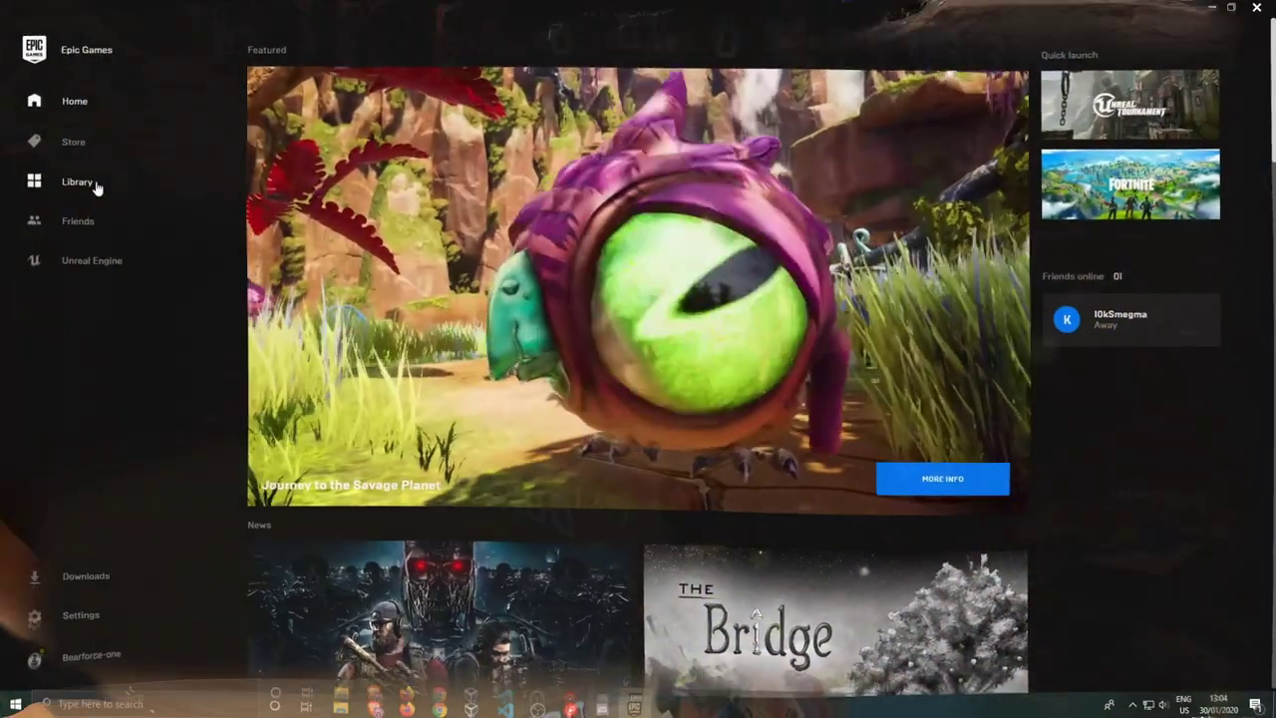
Return to the Epic Games Launcher library and test Fortnite by harvesting a tree and jumping from the battle bus.
click(90, 185)
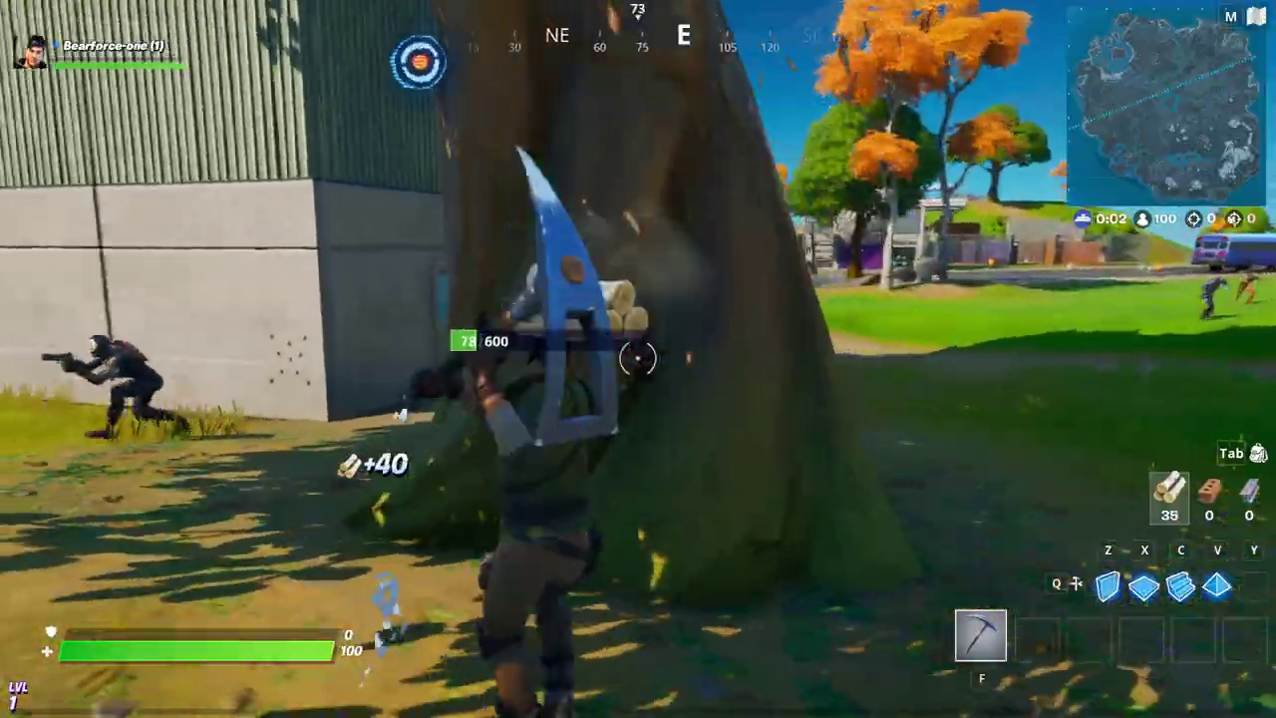
click(638, 359)
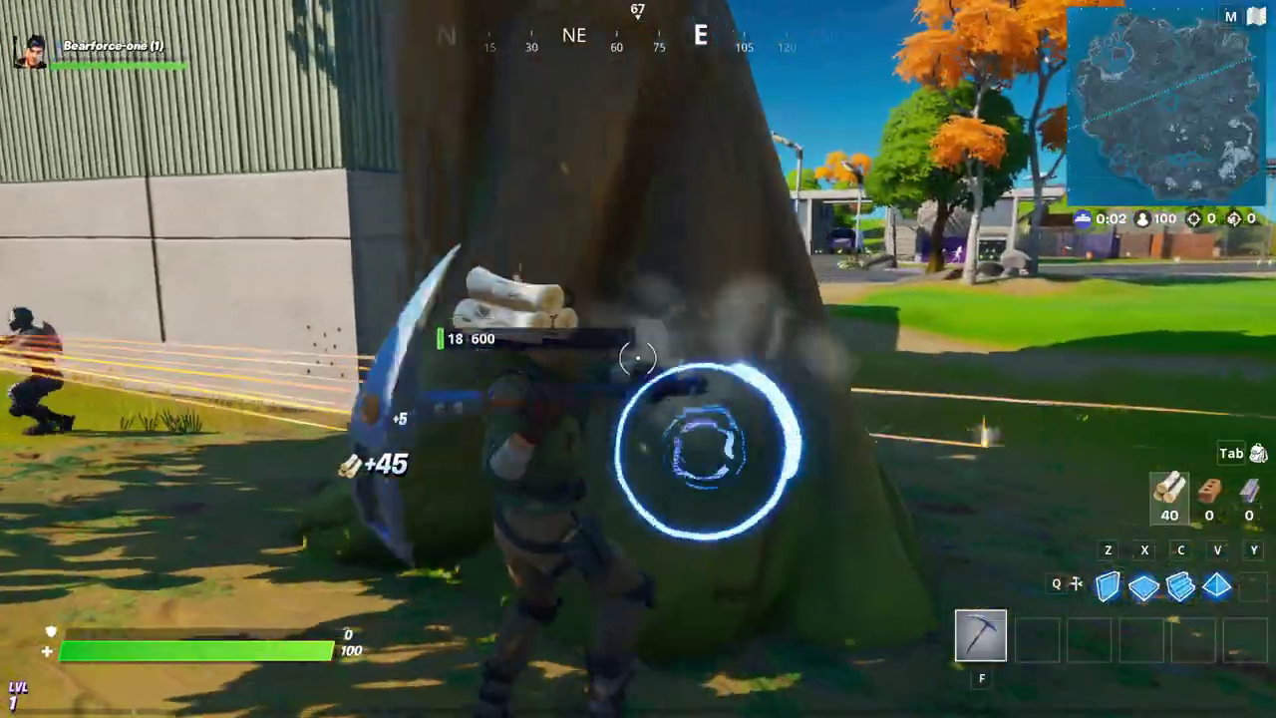
click(638, 359)
key(w)
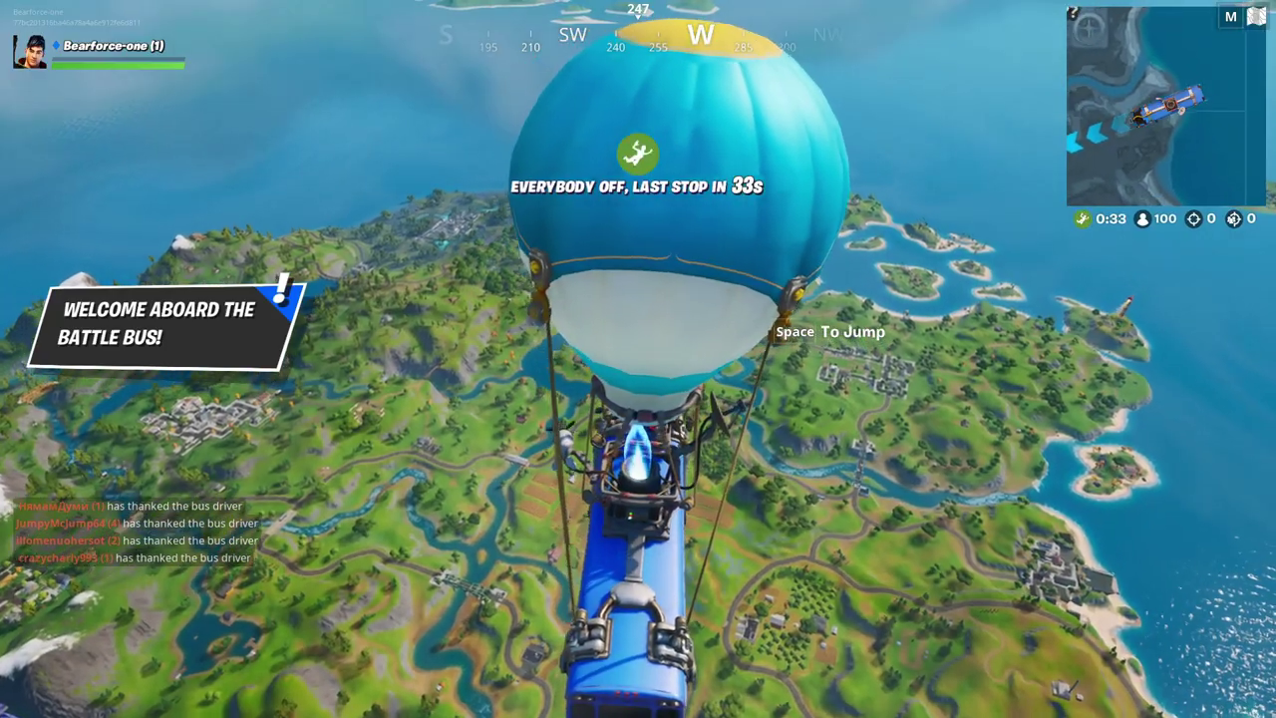
key(space)
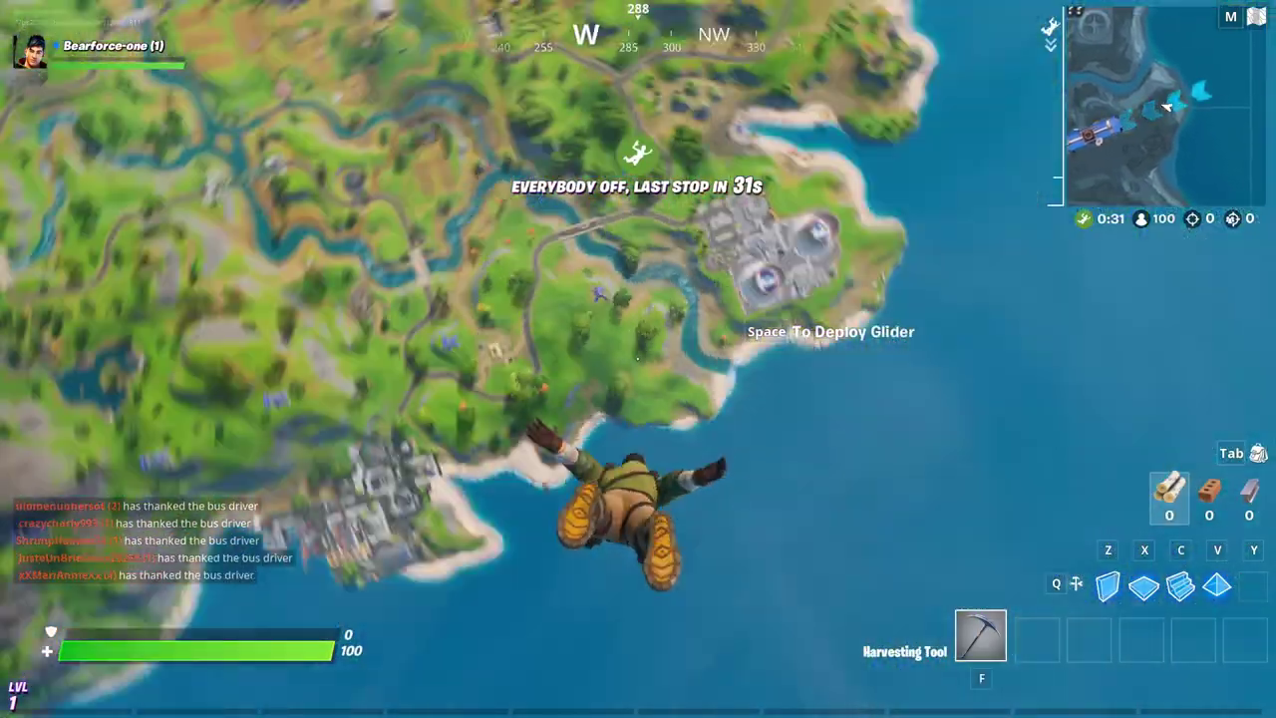